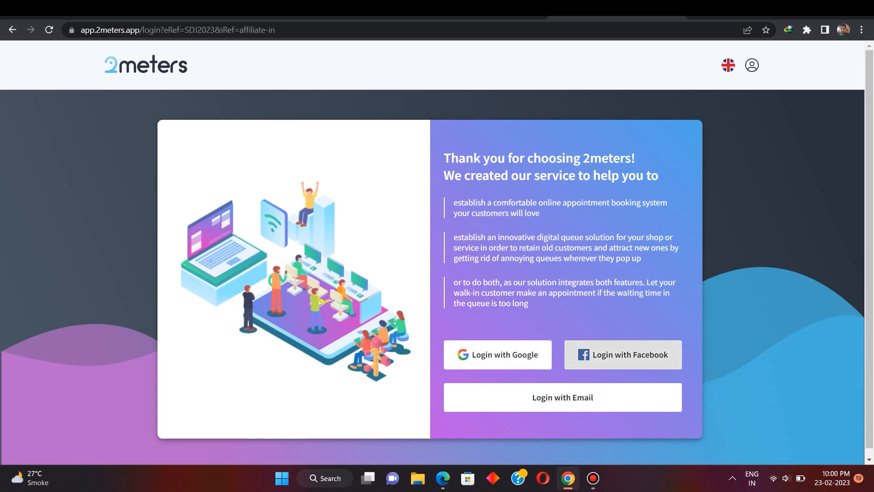
- Open the email sign-up form and enter the account e-mail and password twice
left_click(560, 397)
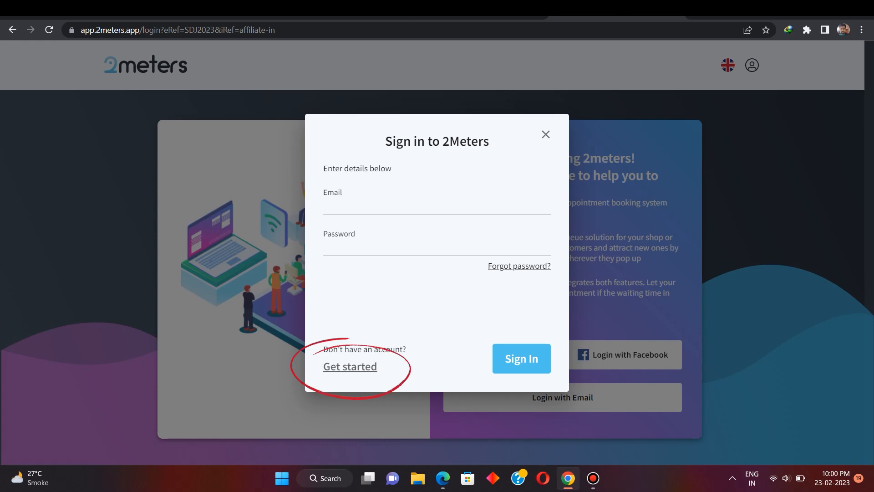
left_click(350, 366)
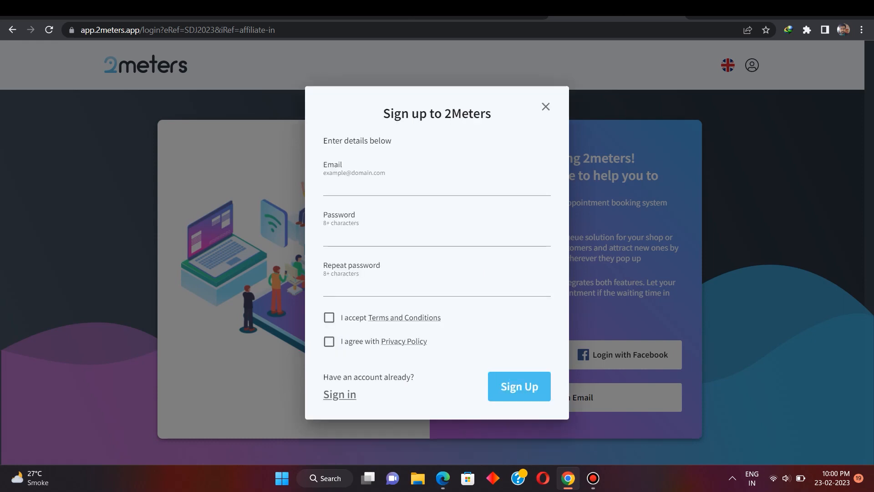
left_click(373, 187)
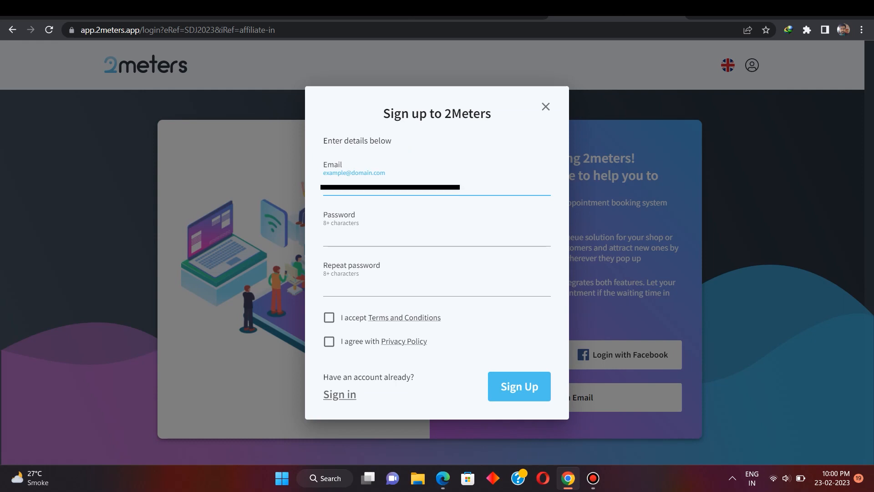
key("ctrl+v")
key("Tab")
type("•••••••")
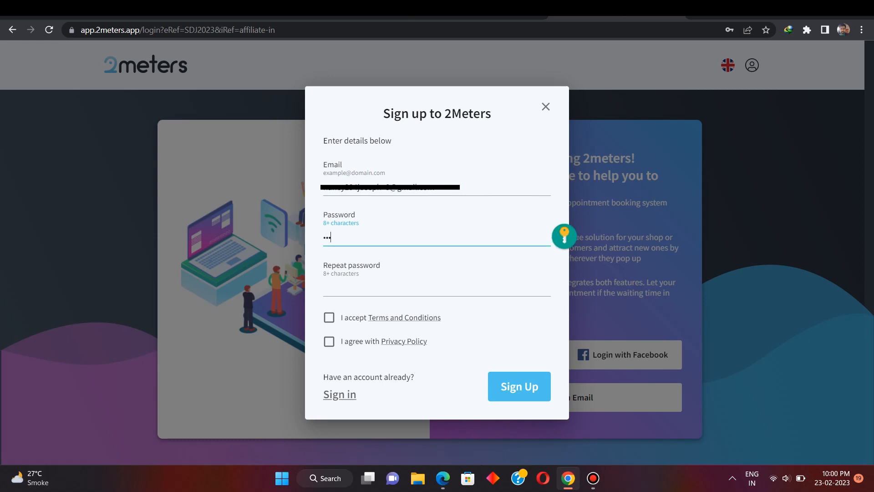
type("•")
key("Tab")
type("••••••••")
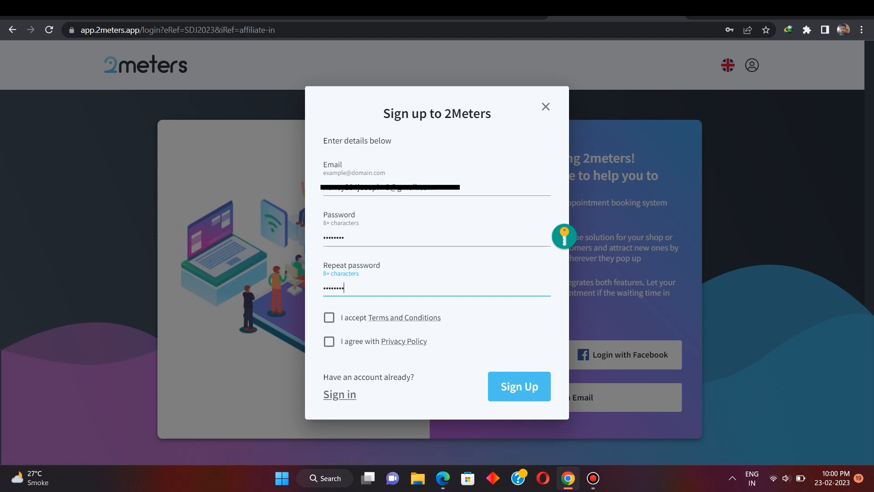
- Accept the terms and conditions and privacy policy, then submit the registration
left_click(329, 317)
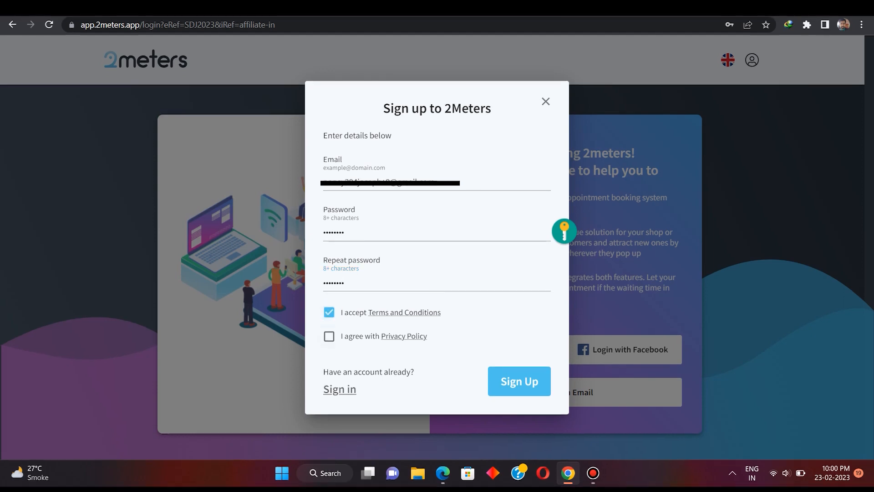
left_click(329, 342)
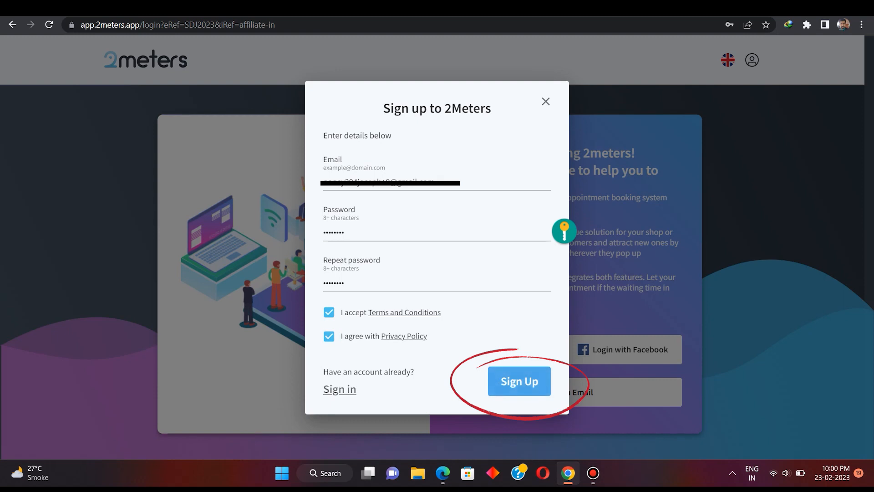
left_click(520, 381)
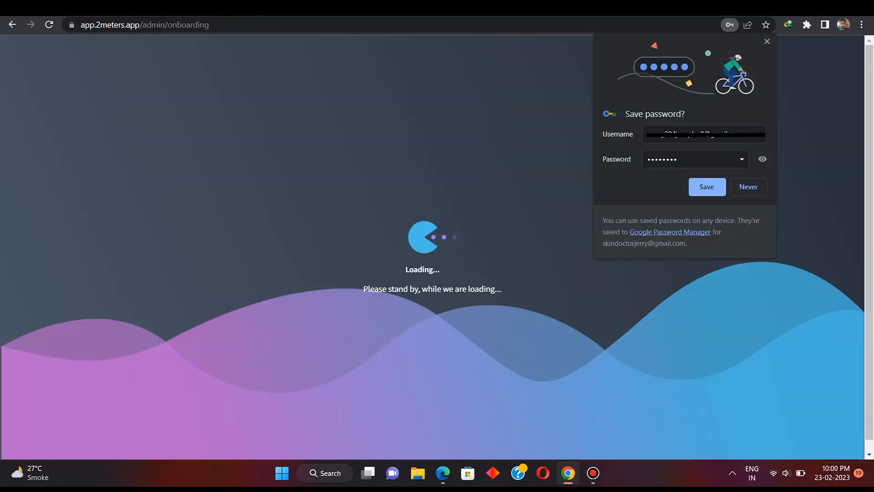
- Dismiss the save-password prompt, page through all five onboarding steps, and start a blank place
left_click(767, 42)
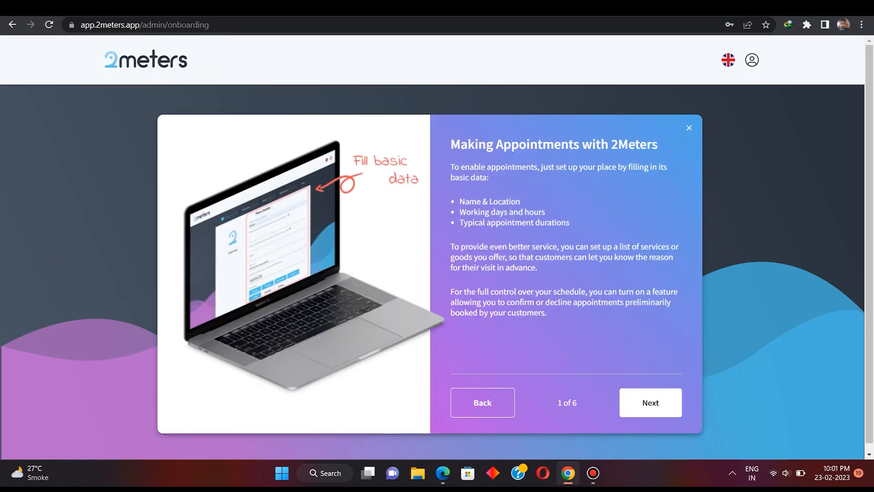
left_click(632, 399)
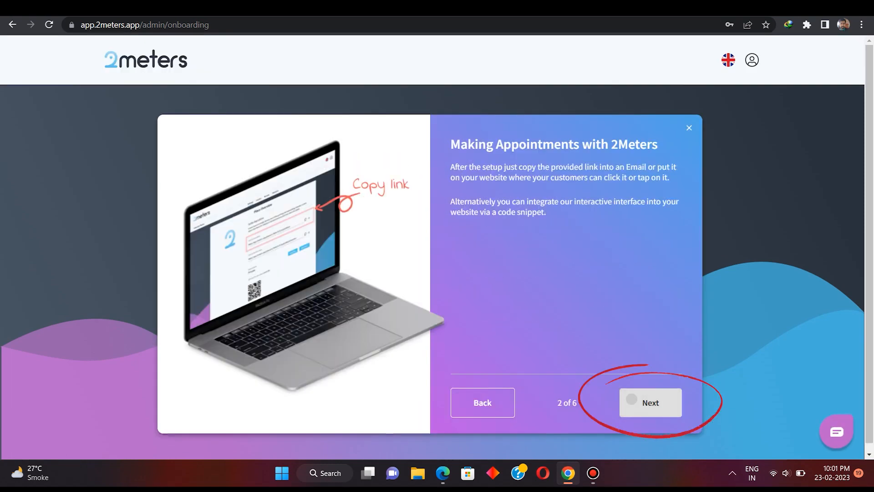
left_click(632, 399)
left_click(632, 399)
left_click(632, 399)
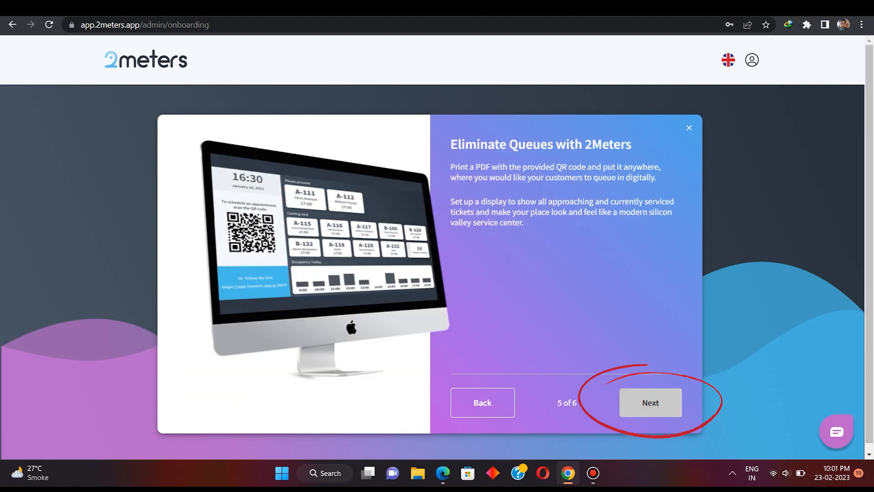
left_click(632, 399)
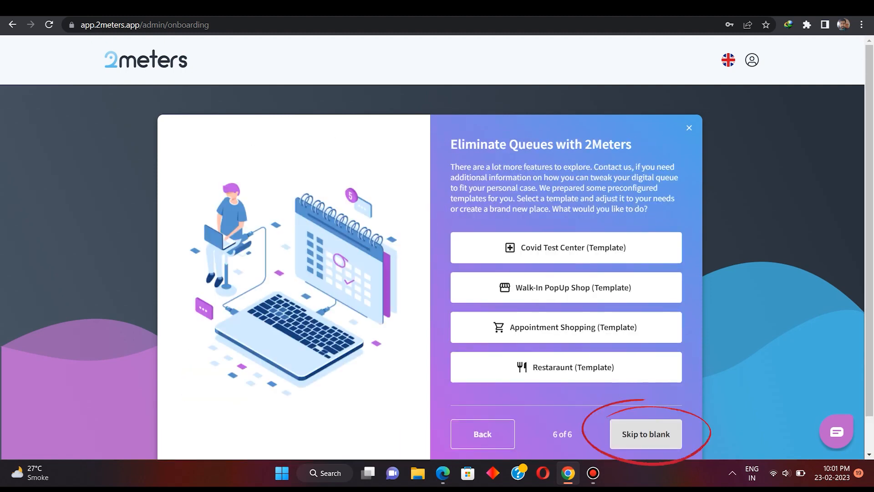
left_click(645, 434)
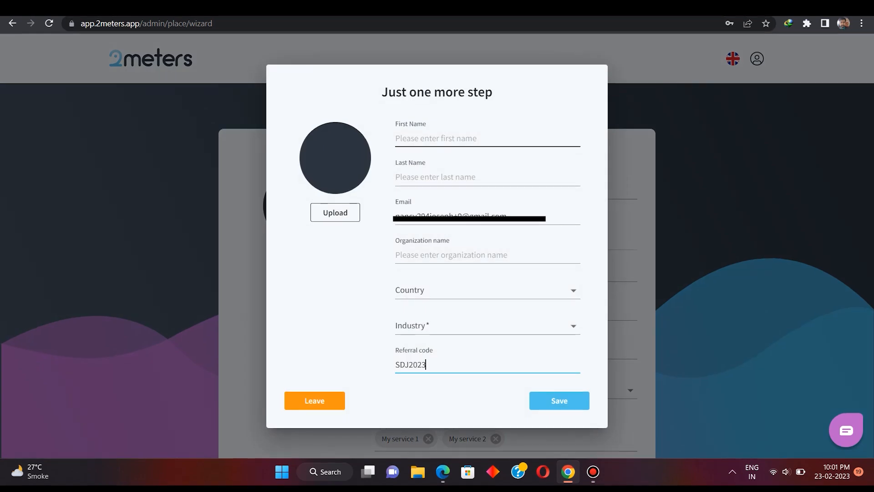
- Fill in the owner's first and last name and organization 'John Skin Clinic'
left_click(455, 138)
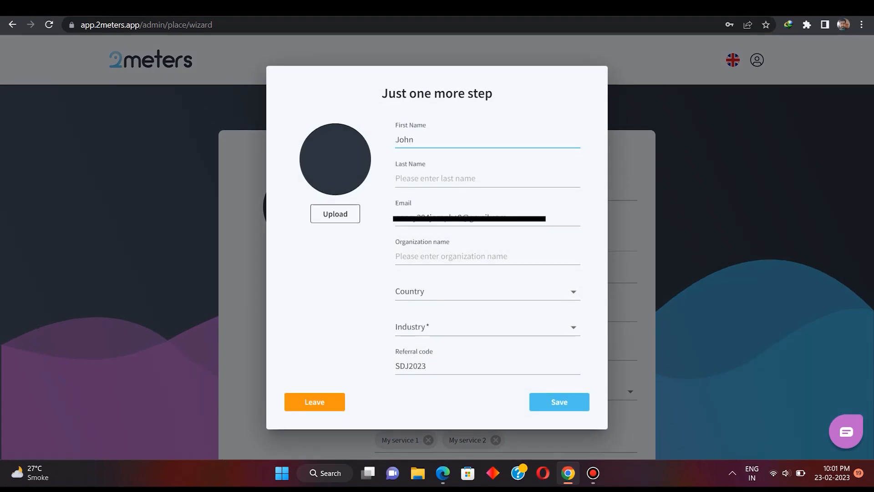
left_click(455, 178)
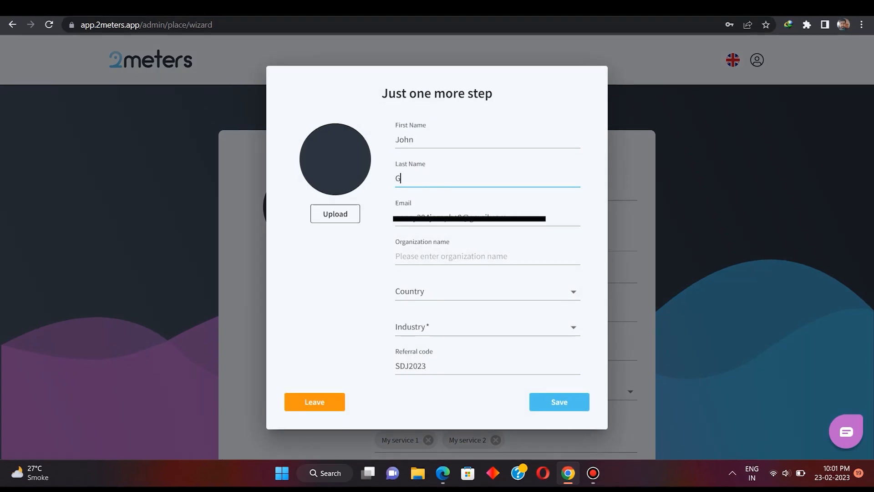
left_click(455, 256)
type("John")
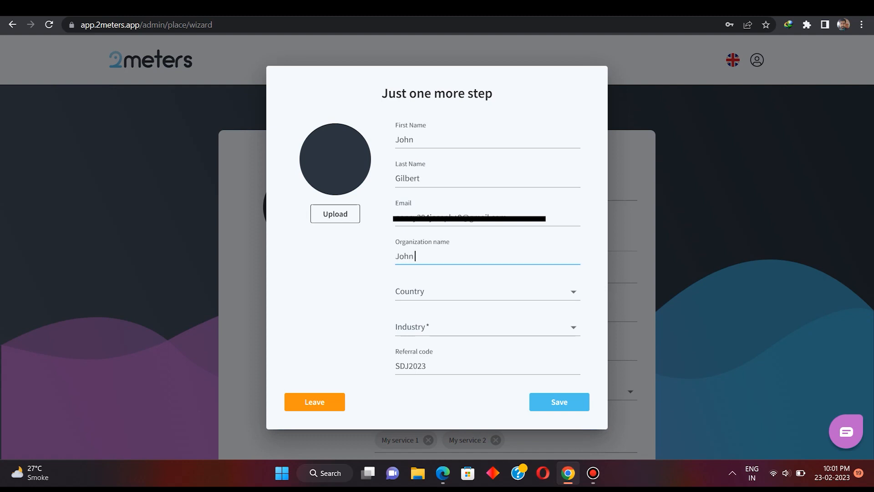
type(" Skin Clinic")
- Choose India as country and Healthcare as industry, then save the profile
left_click(455, 292)
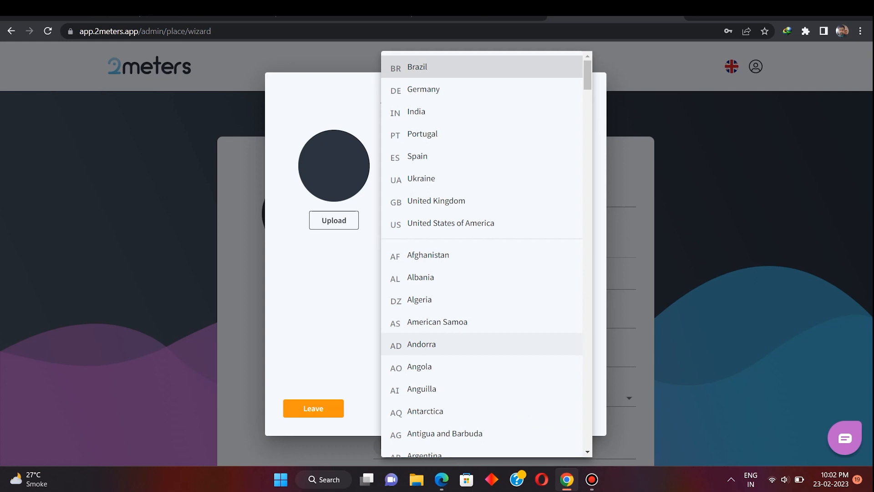
scroll(483, 255, "down", 5)
scroll(483, 255, "up", 5)
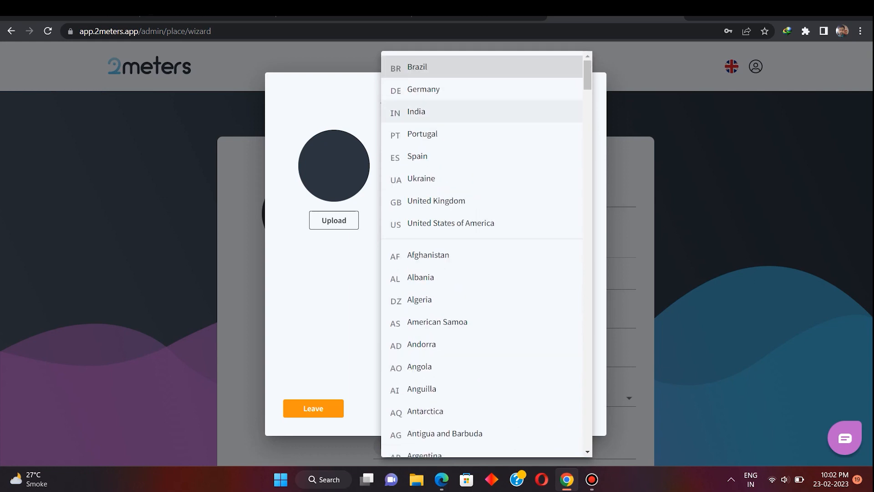
left_click(437, 112)
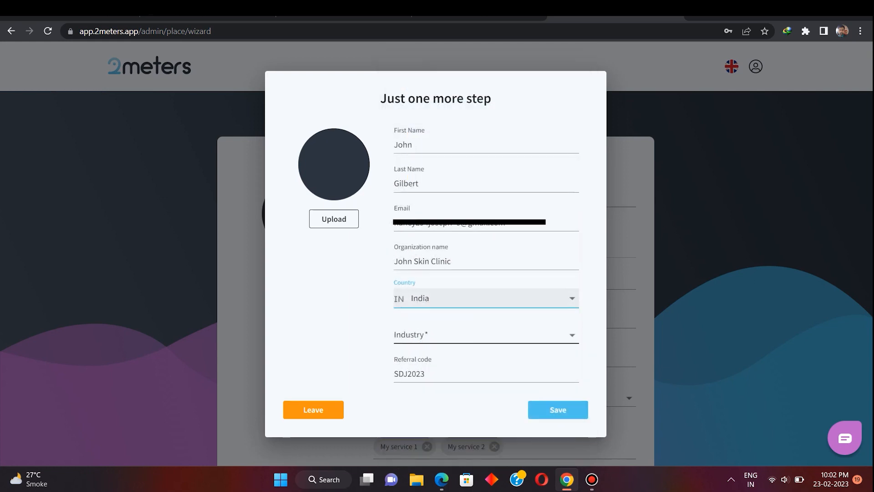
left_click(482, 334)
left_click(423, 289)
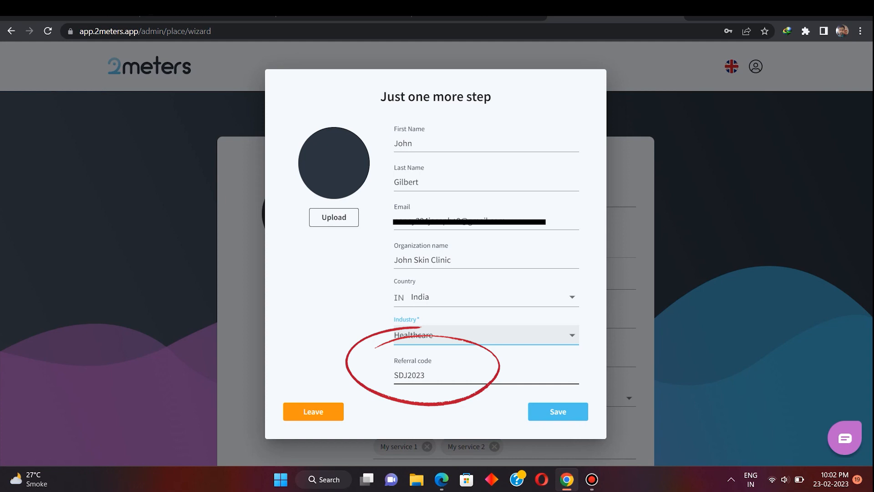
left_click(558, 411)
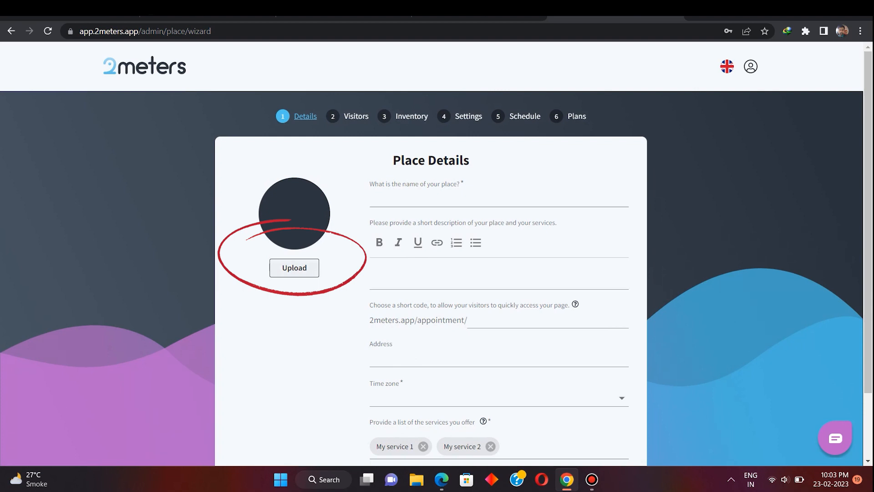
- Name the place 'John Skin Clinic', describe it 'Skin and Aesthetic Clinic', short code johnskinclinic
left_click(499, 199)
type("John ")
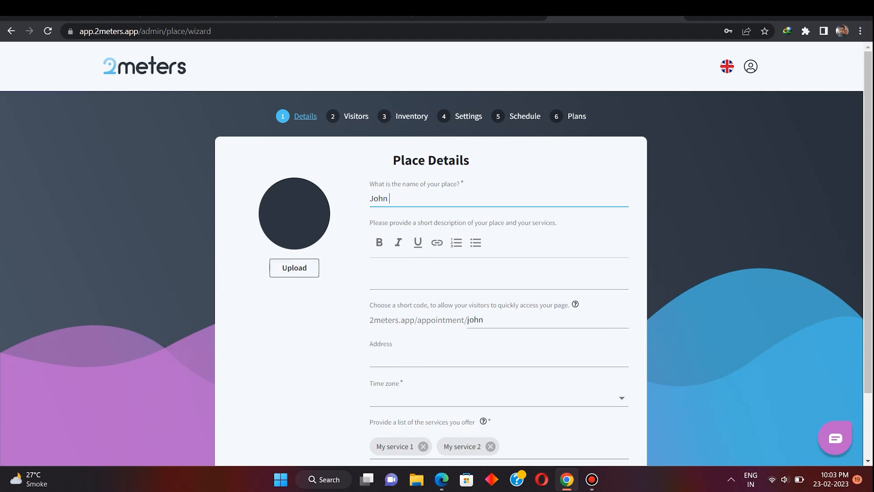
type("Skin Clinic")
key("Tab")
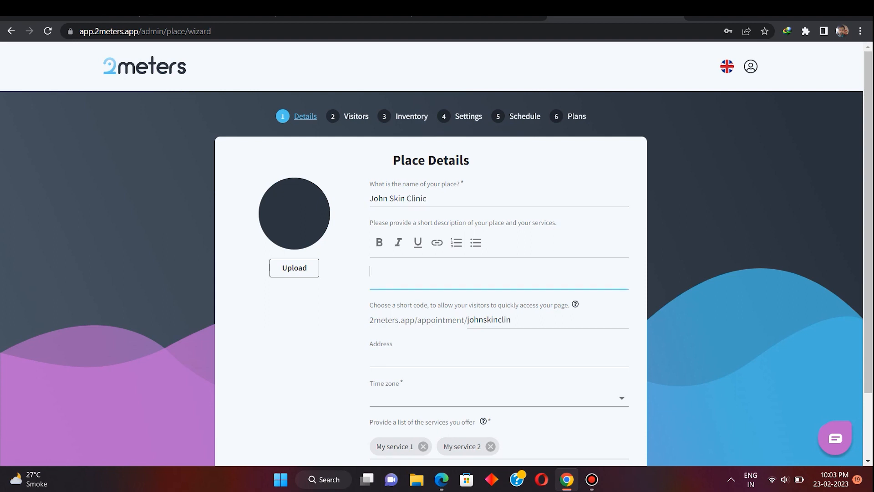
type("Skin and Aesthetic Clinic")
left_click(511, 320)
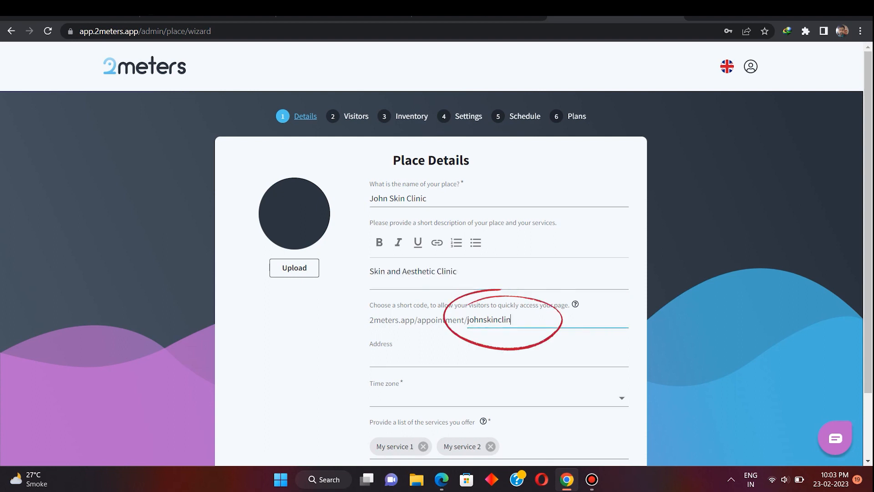
key("ctrl+a")
key("BackSpace")
type("johnskinclinic")
left_click(499, 358)
- Set the address to Tamil Nadu, India and the time zone to India Standard Time
scroll(437, 255, "down", 2)
type("Tamil")
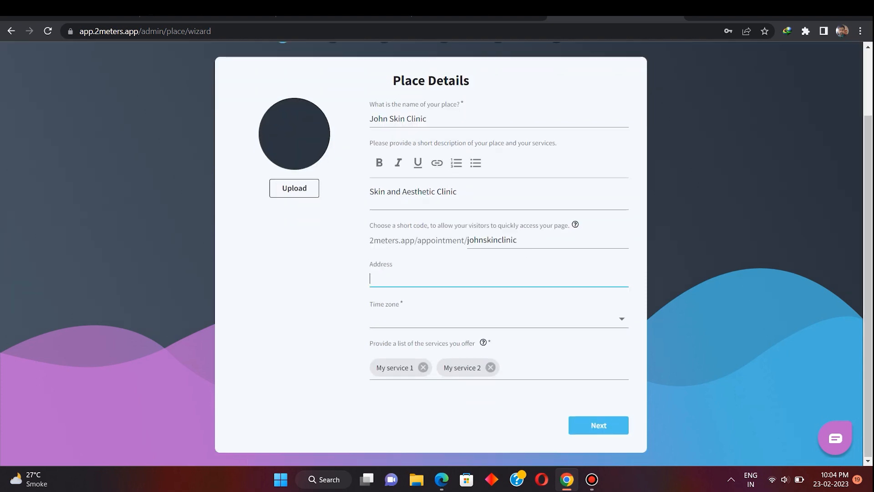
type(" Nadu")
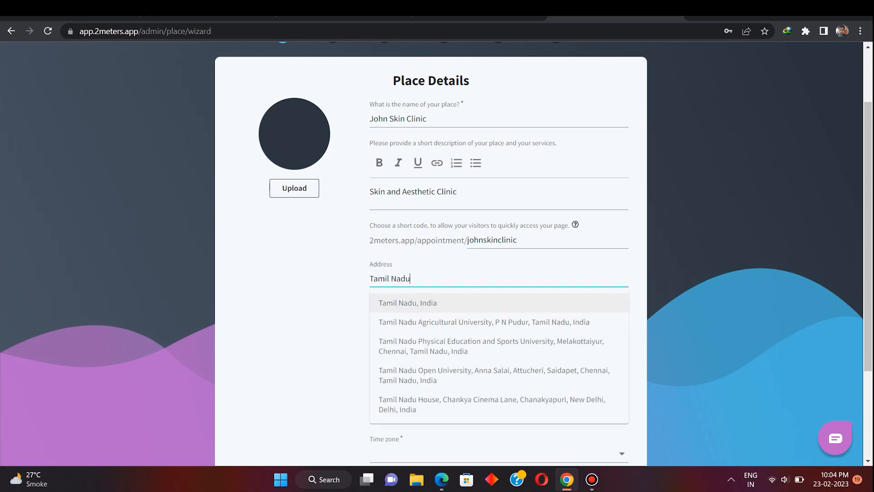
key("Return")
left_click(499, 316)
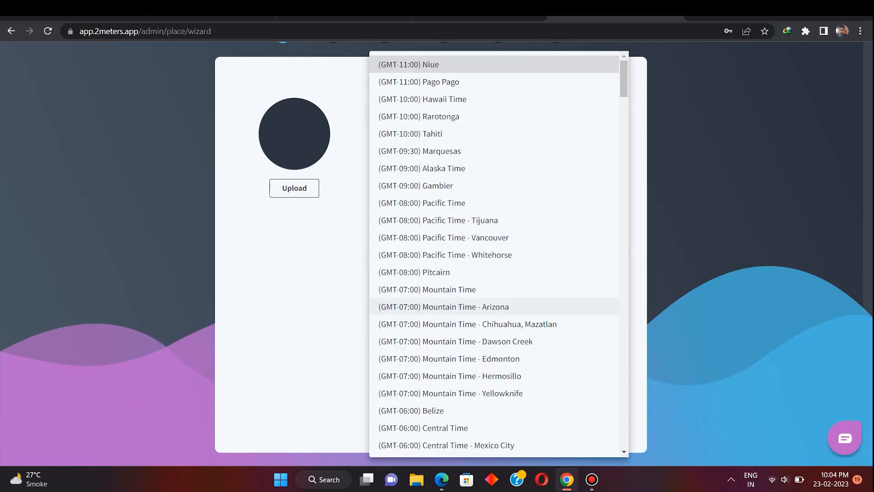
scroll(499, 323, "down", 12)
scroll(498, 323, "down", 16)
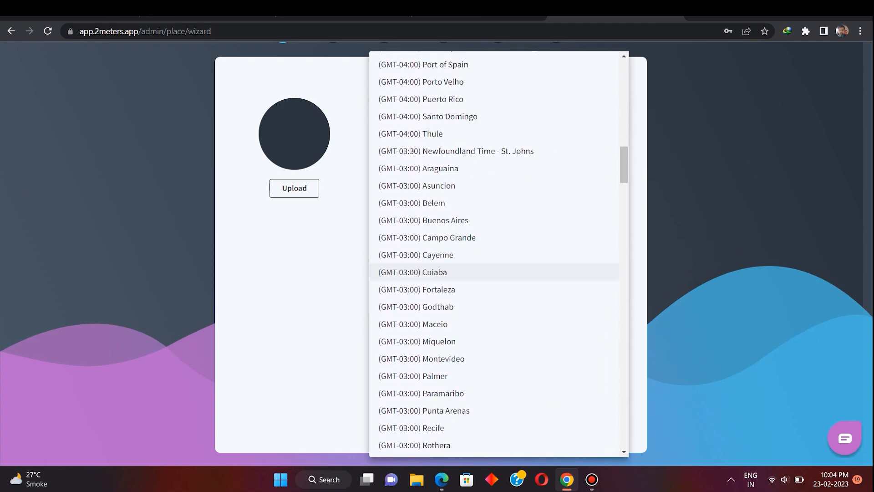
scroll(499, 323, "down", 15)
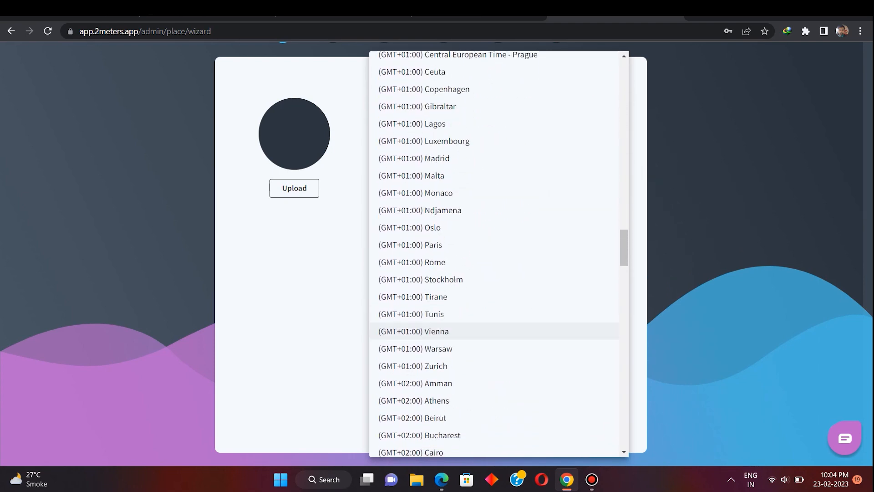
scroll(499, 272, "down", 7)
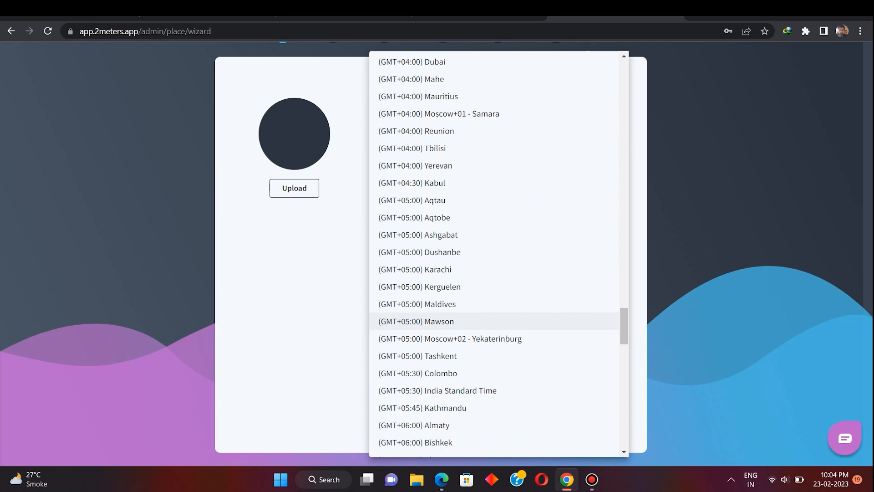
scroll(499, 287, "down", 4)
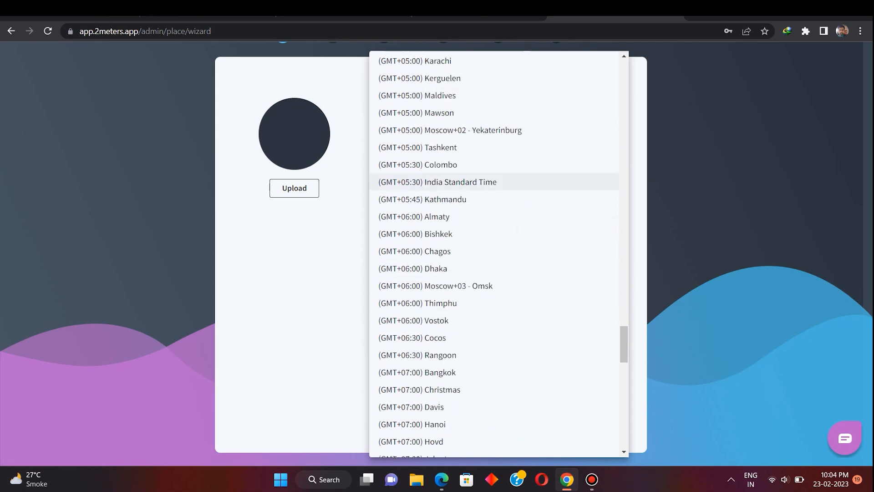
left_click(437, 182)
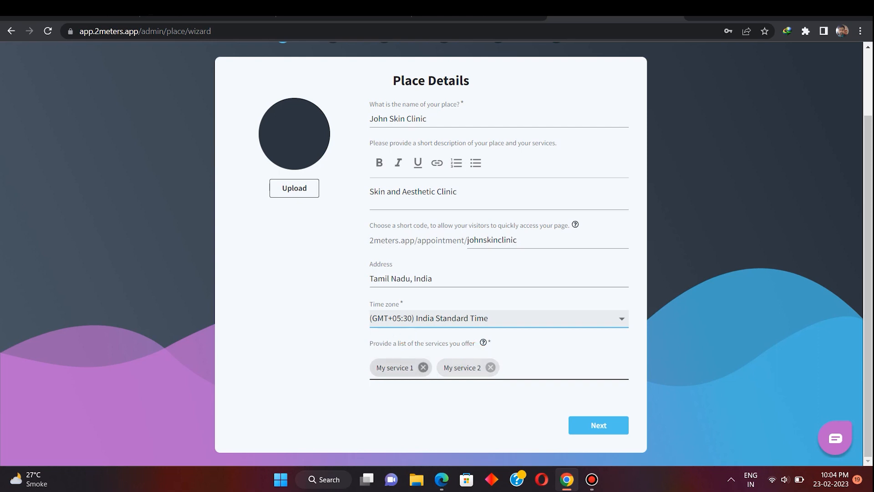
- Replace the two placeholder services with 'consultation' and 'procedure'
left_click(423, 368)
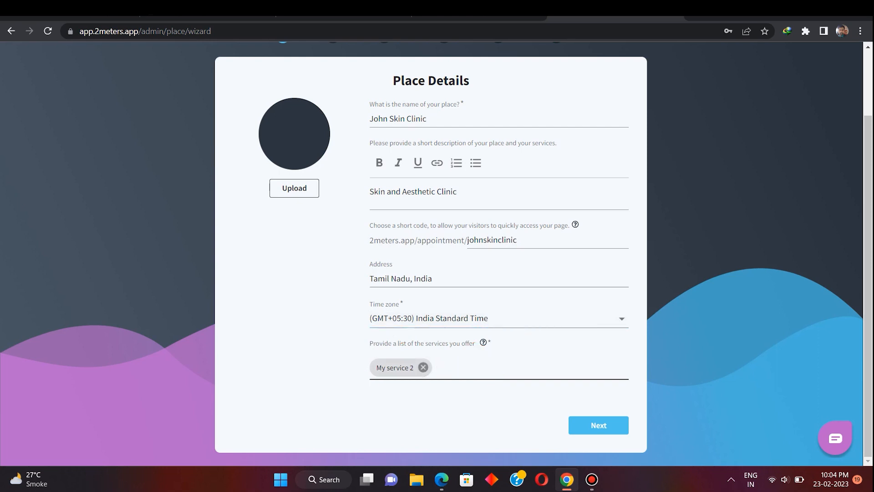
left_click(422, 367)
left_click(423, 368)
type("cons")
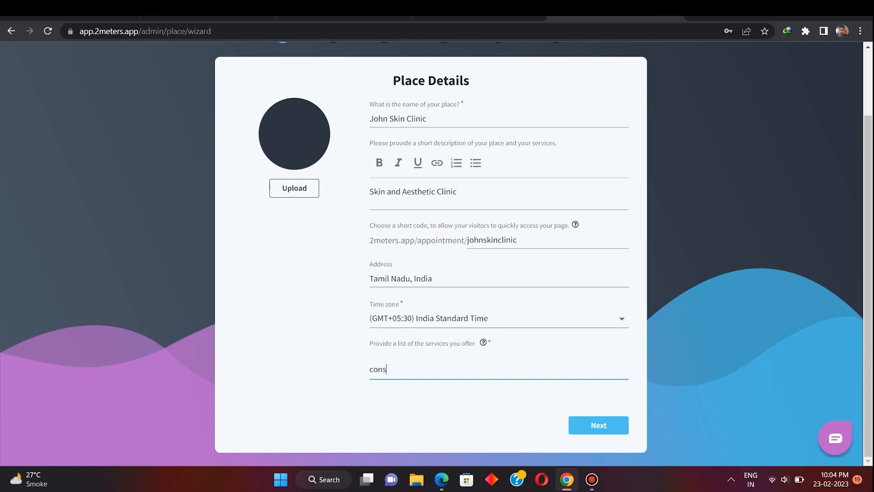
type("ultation")
key("Return")
type("proced")
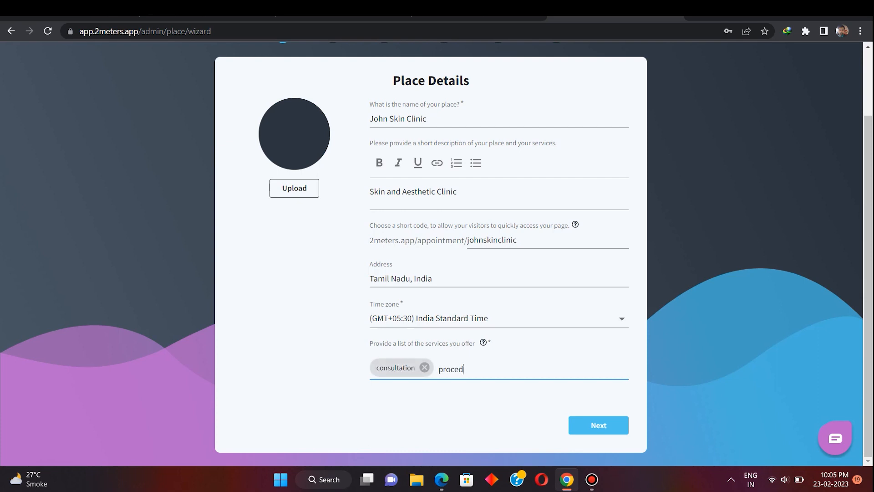
type("ure")
key("Return")
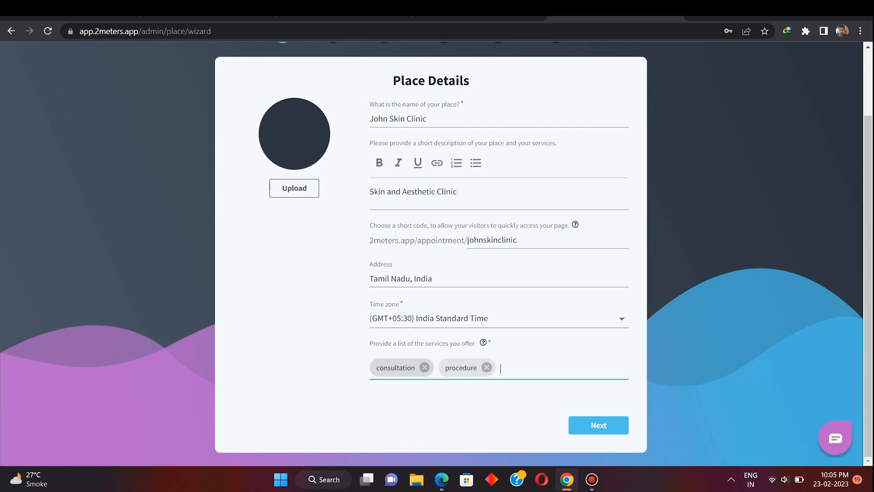
- On the Visitors step, require visitors' phone number instead of their email
left_click(599, 425)
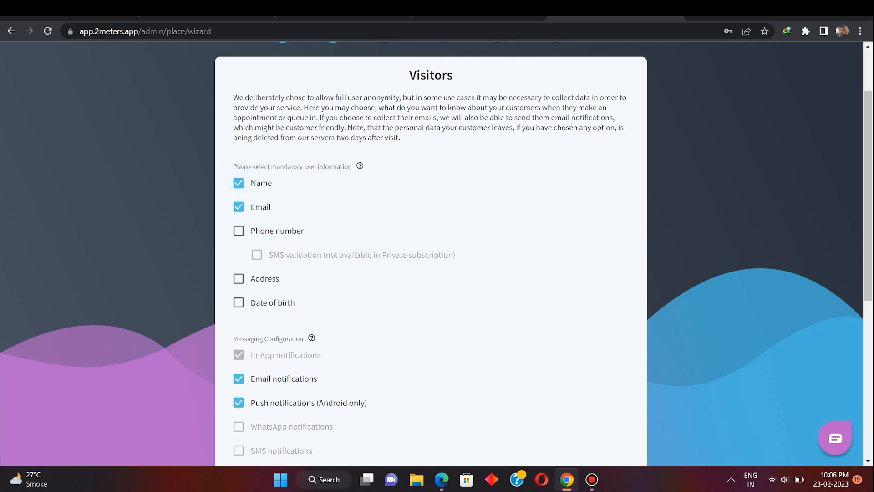
left_click(239, 207)
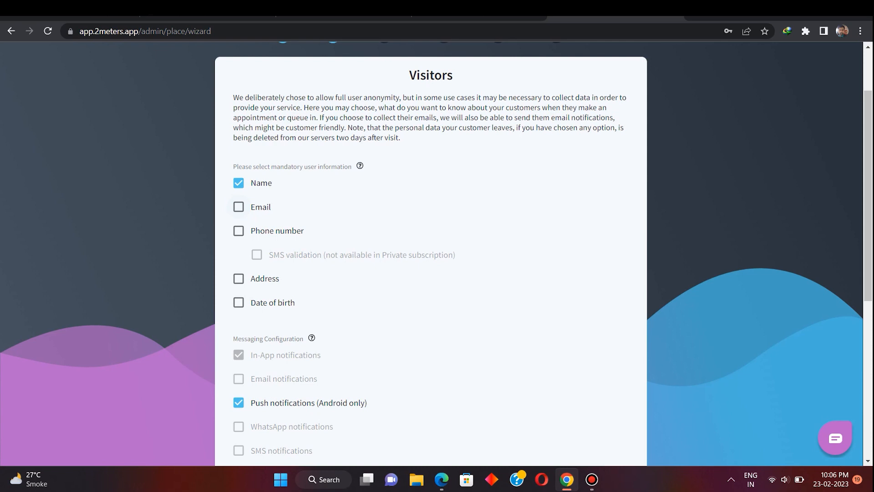
left_click(238, 231)
- Enter the administrator's contact e-mail and phone, then proceed to Inventory
scroll(430, 255, "down", 3)
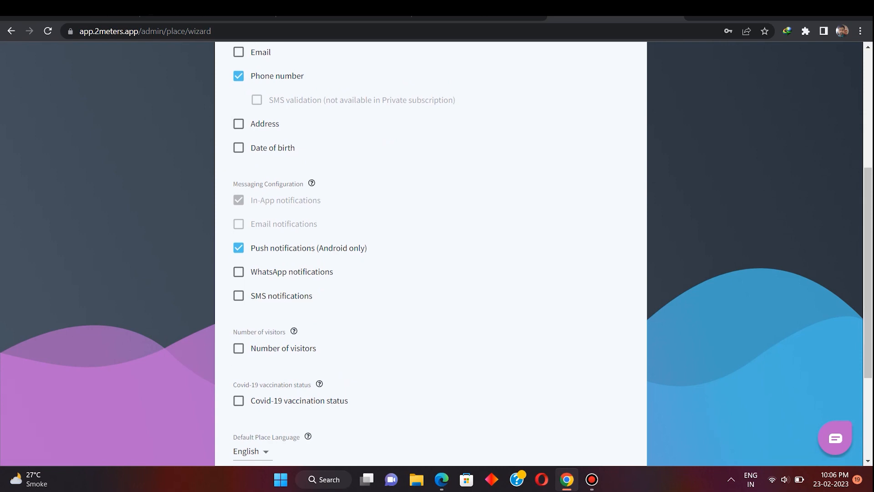
scroll(430, 255, "down", 1)
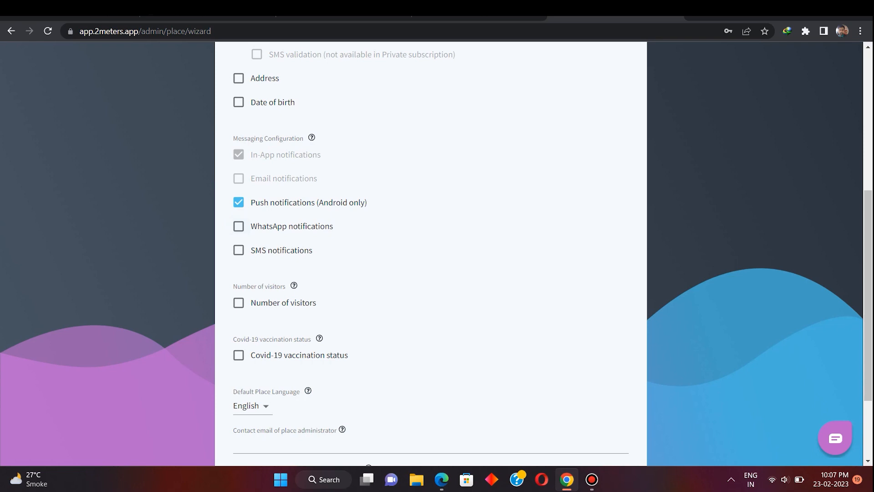
scroll(431, 254, "down", 3)
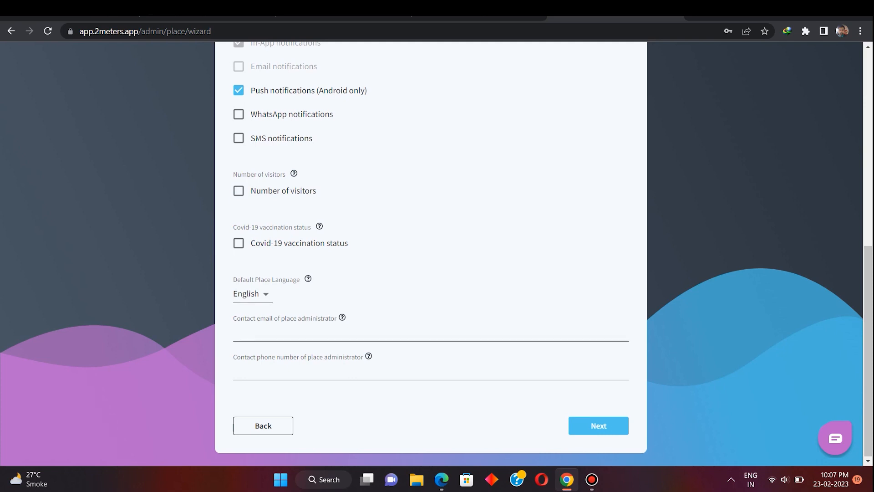
left_click(249, 332)
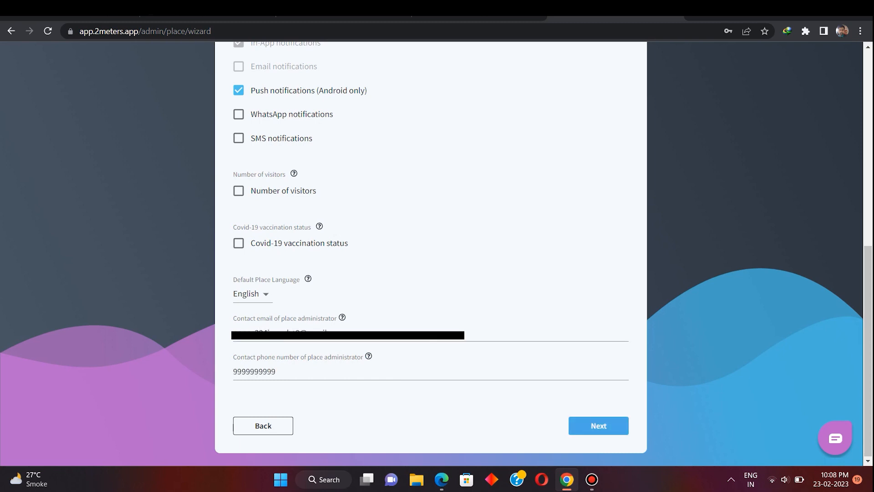
left_click(589, 425)
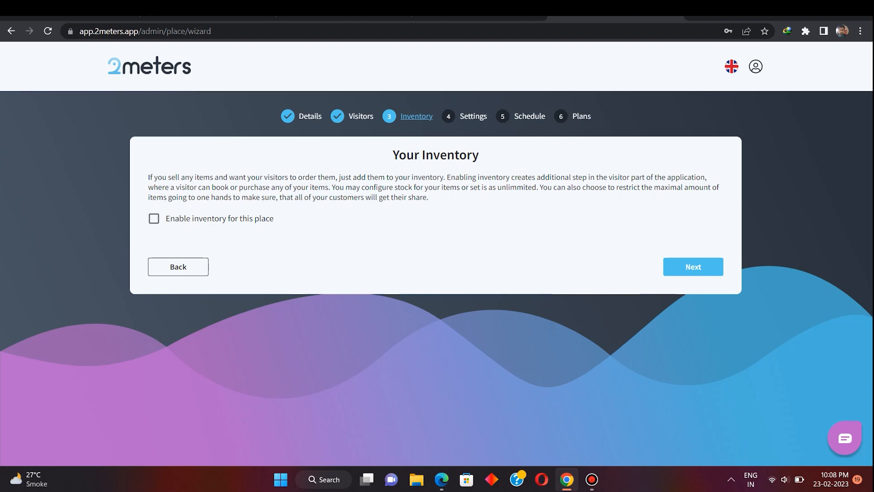
- Leave inventory disabled and review the Settings step's appointment and live-queue options
left_click(691, 267)
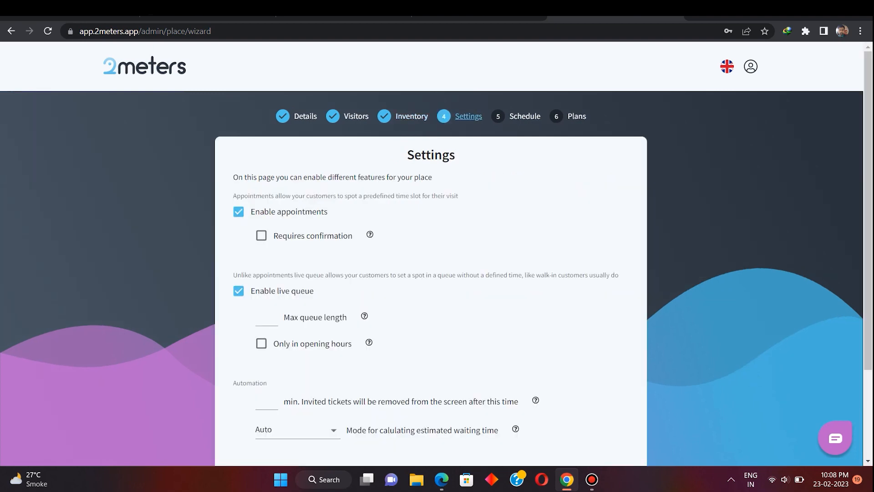
scroll(691, 267, "down", 2)
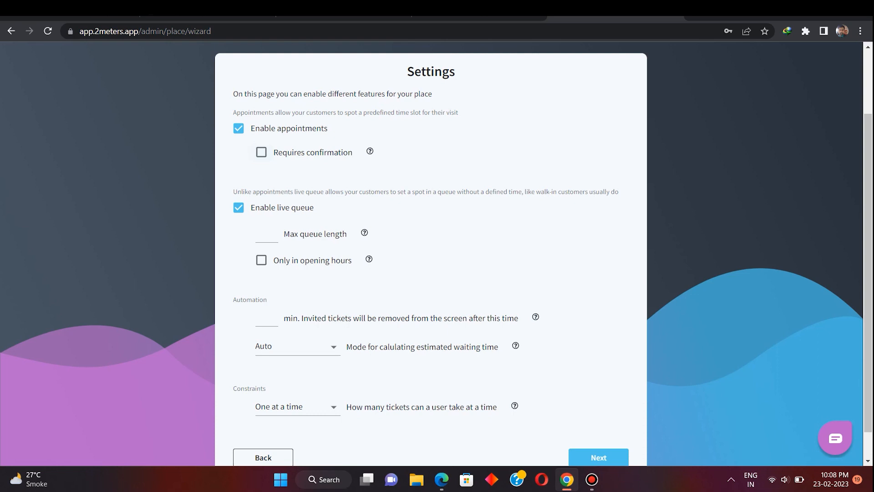
scroll(269, 202, "down", 1)
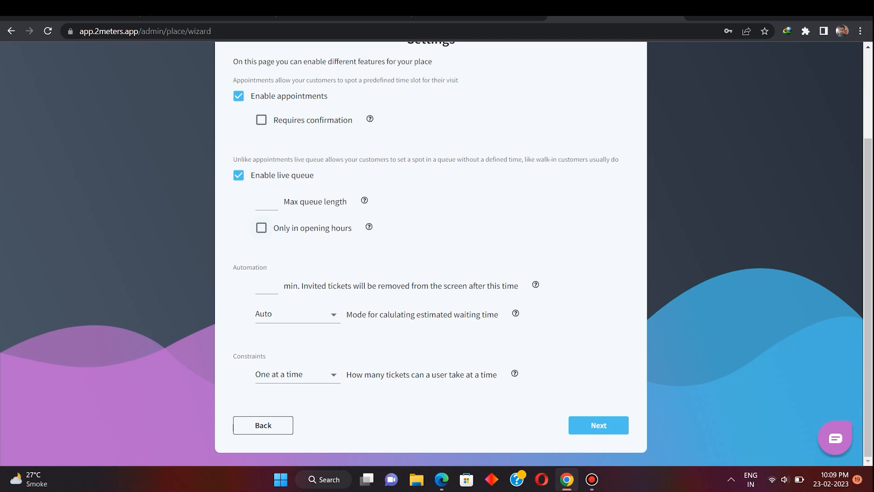
- Restrict the live queue to opening hours and keep Auto as the waiting-time mode
left_click(262, 228)
left_click(256, 286)
left_click(297, 315)
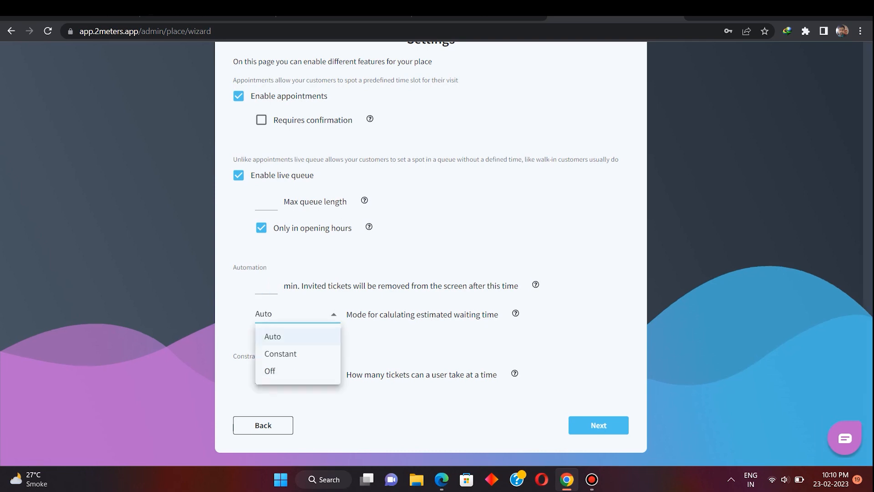
left_click(274, 336)
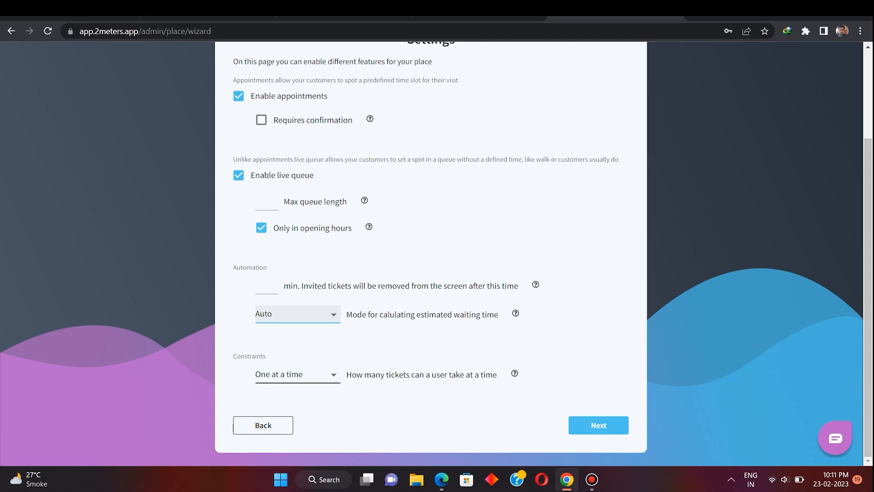
left_click(598, 425)
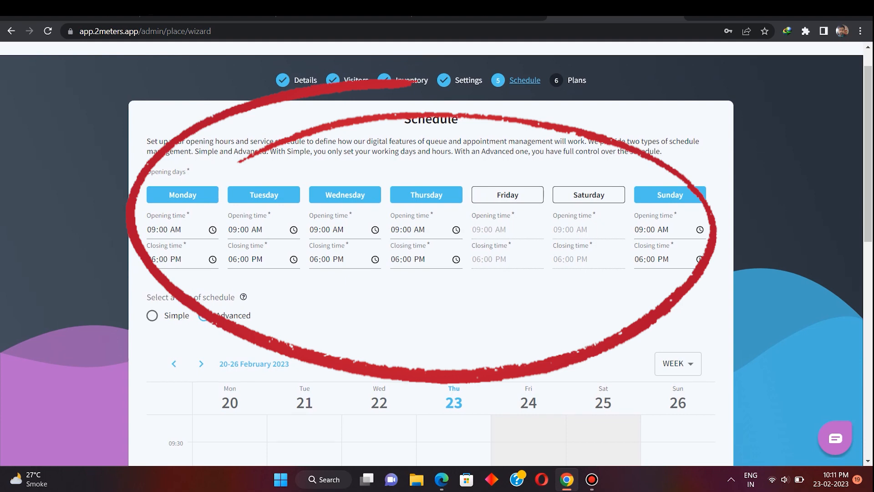
left_click(152, 315)
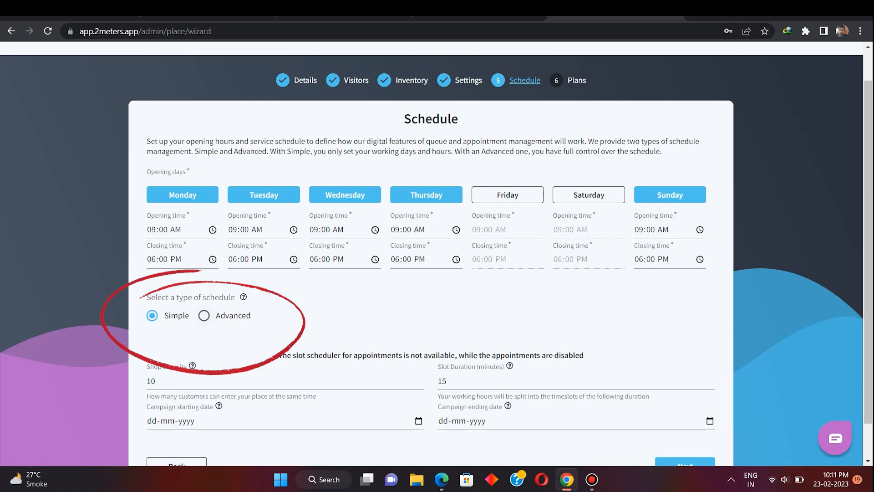
left_click(204, 316)
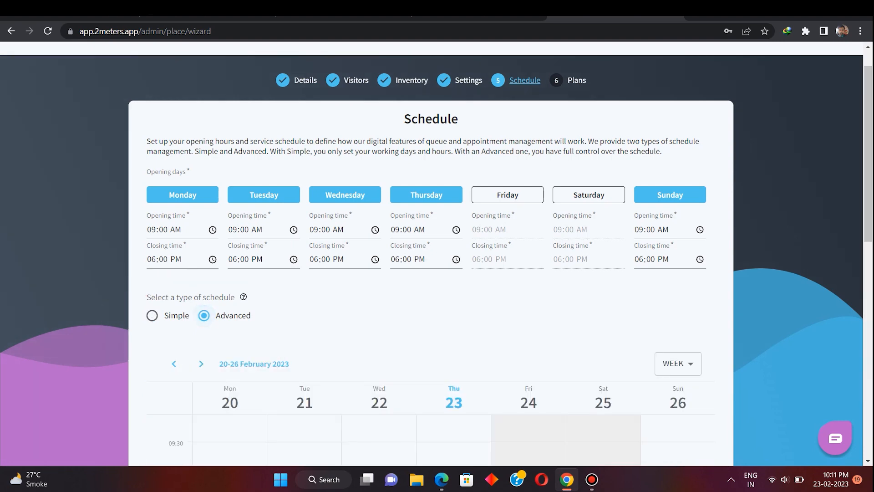
scroll(431, 255, "down", 5)
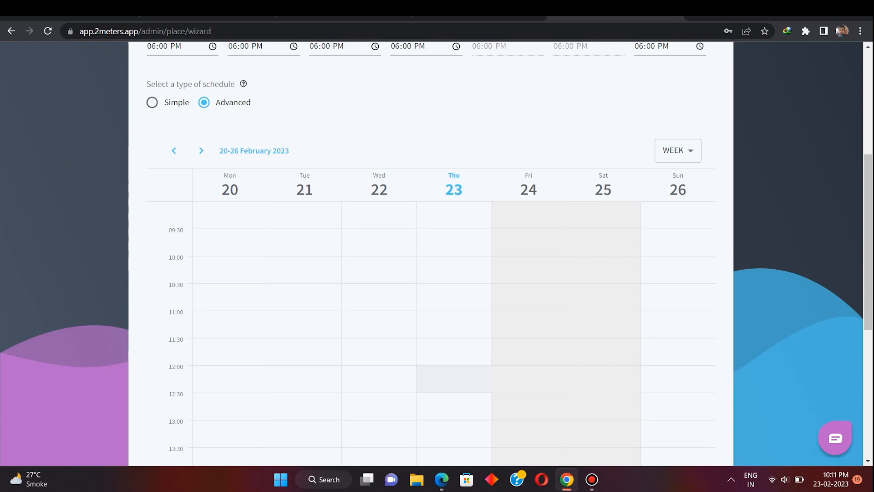
scroll(431, 255, "up", 5)
scroll(431, 255, "down", 2)
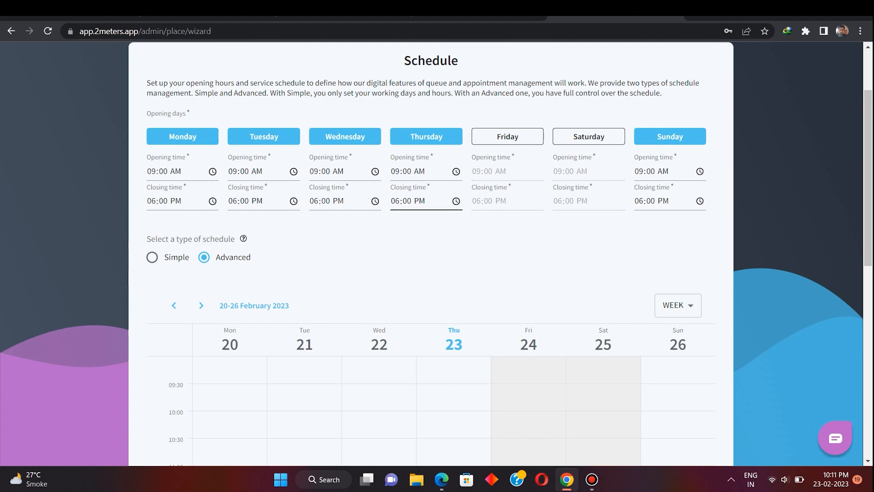
scroll(430, 255, "down", 2)
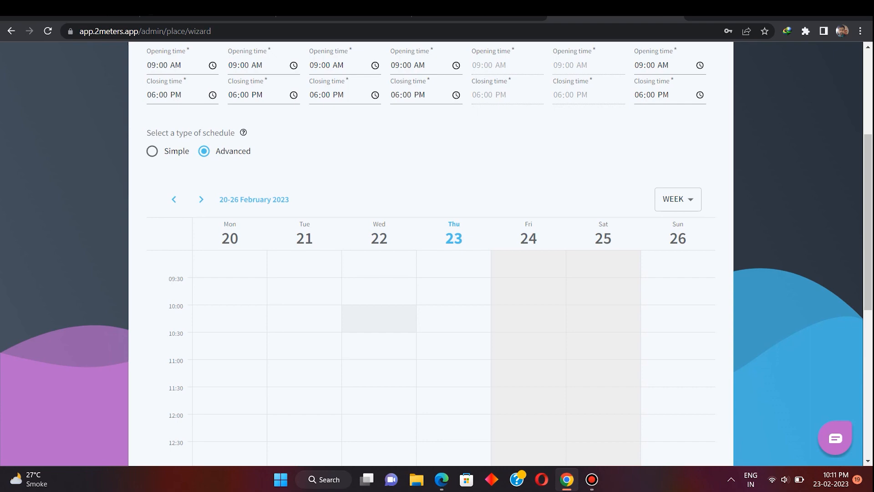
scroll(430, 255, "up", 3)
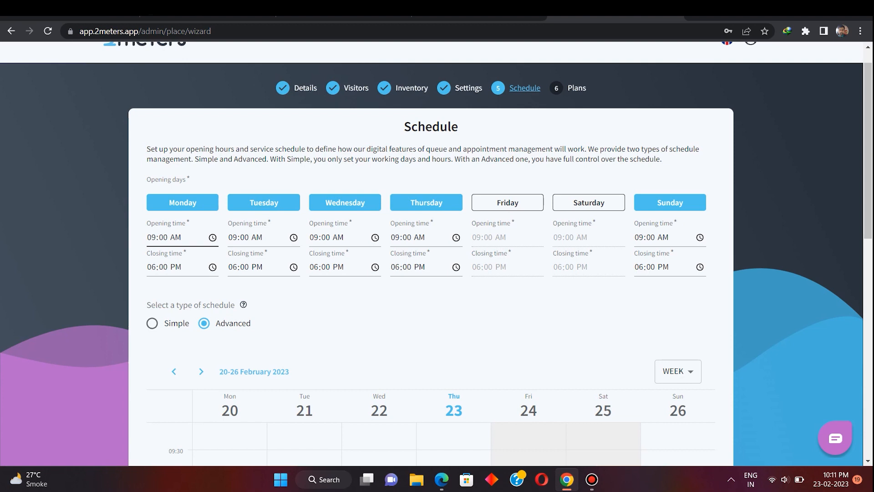
- Change Monday's opening time to 10 AM so Monday runs 10:00 AM–08:00 PM
left_click(151, 237)
key("Down")
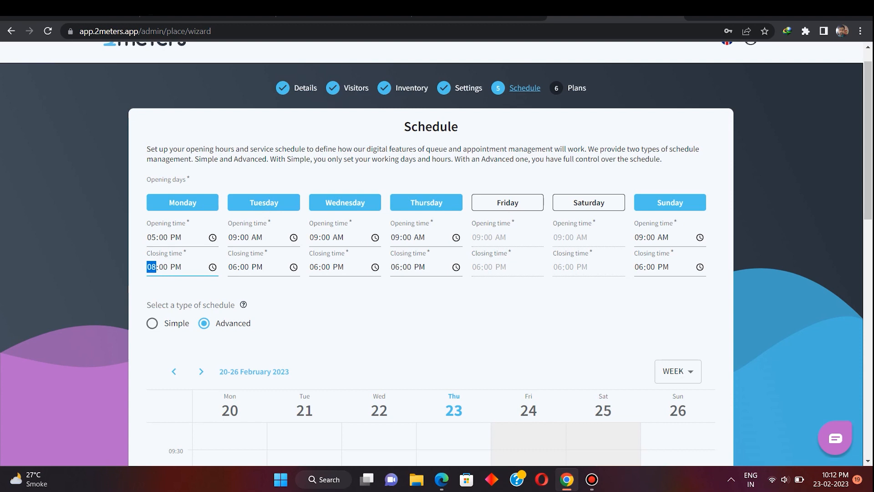
left_click(152, 237)
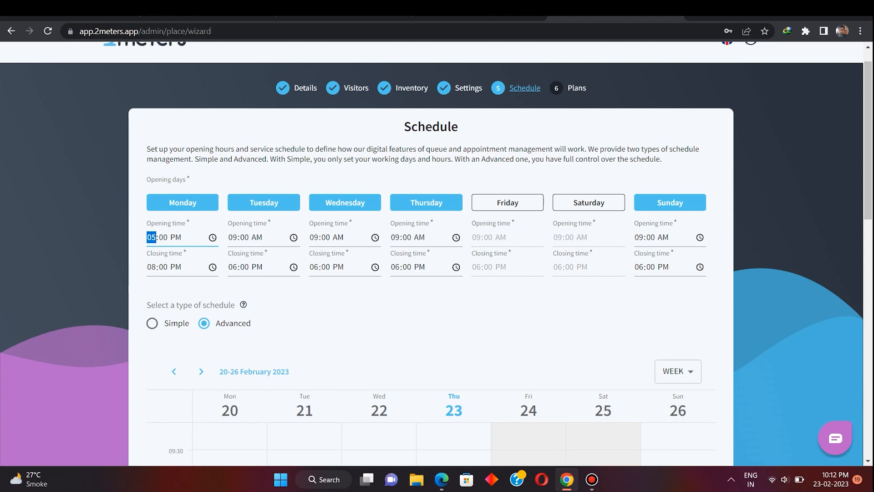
type("10")
key("Tab")
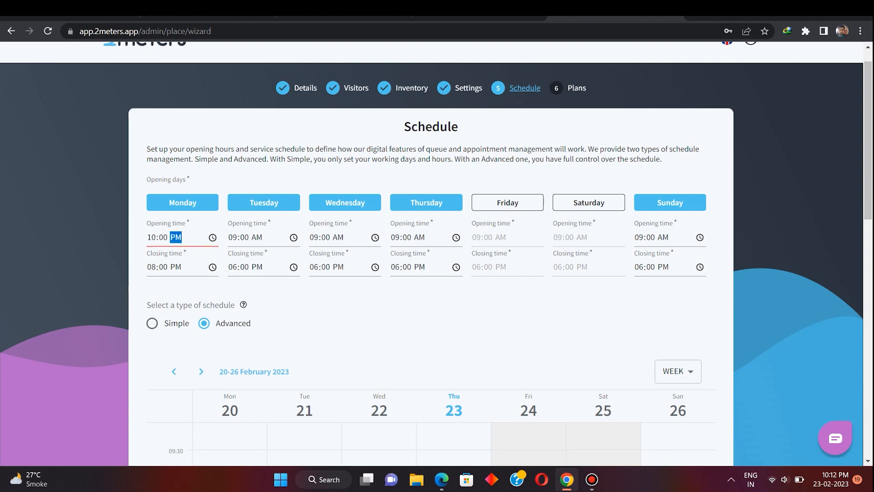
key("a")
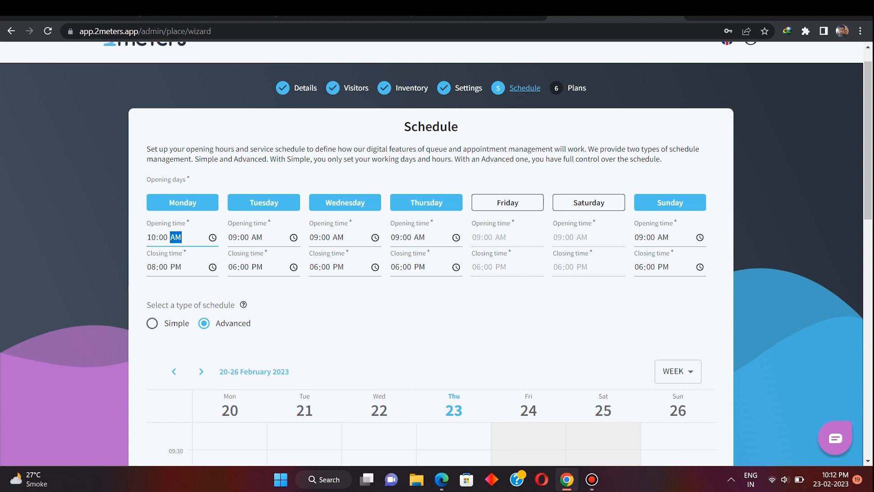
key("Tab")
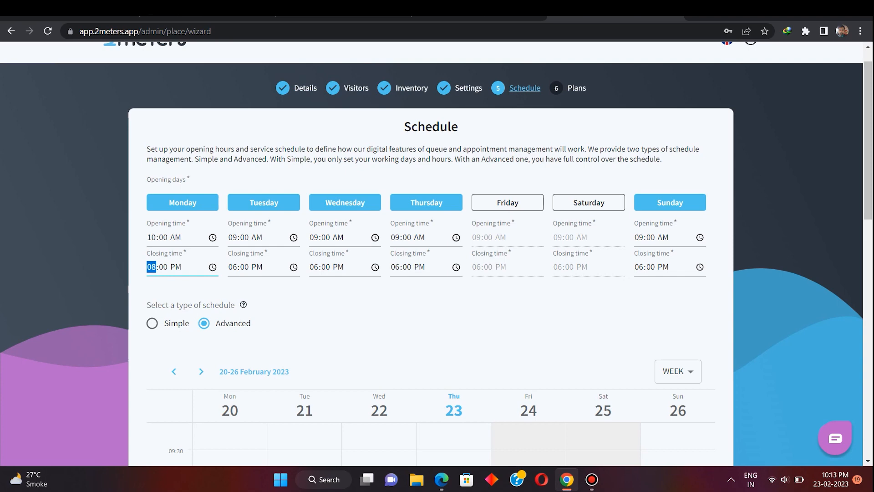
scroll(378, 254, "down", 5)
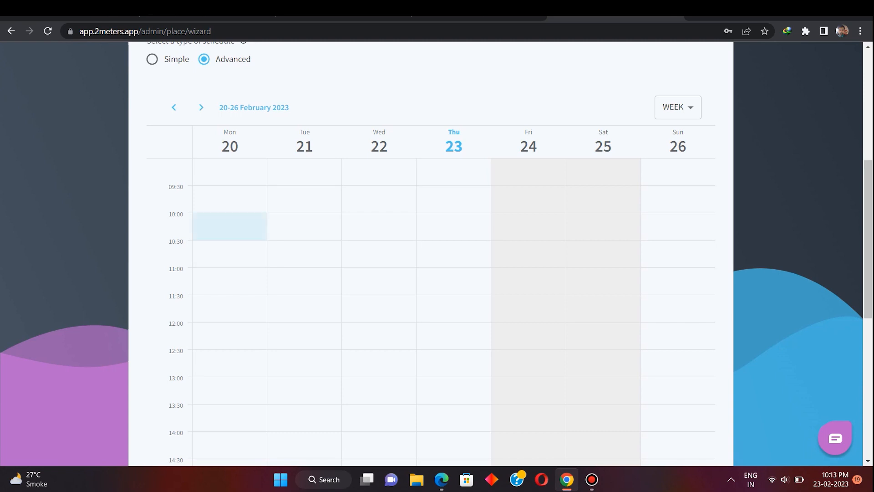
- Start a new time period on Monday from 10:00 to 13:00
left_click(230, 226)
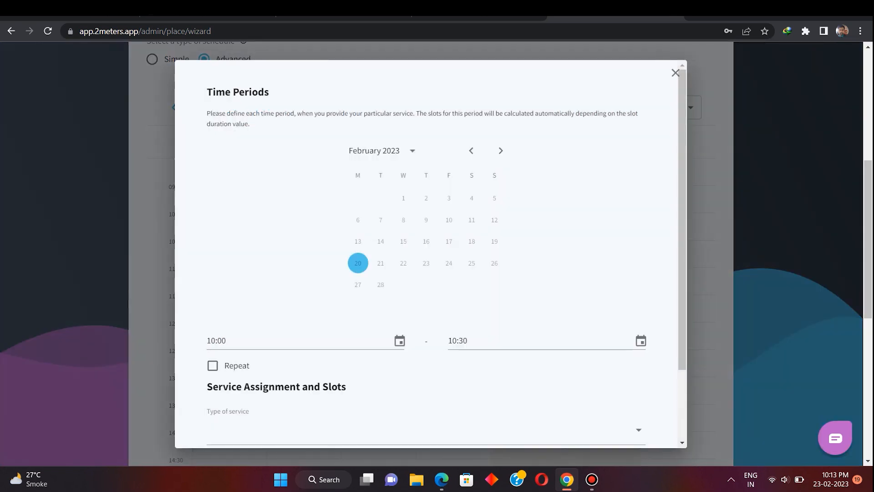
scroll(305, 341, "down", 2)
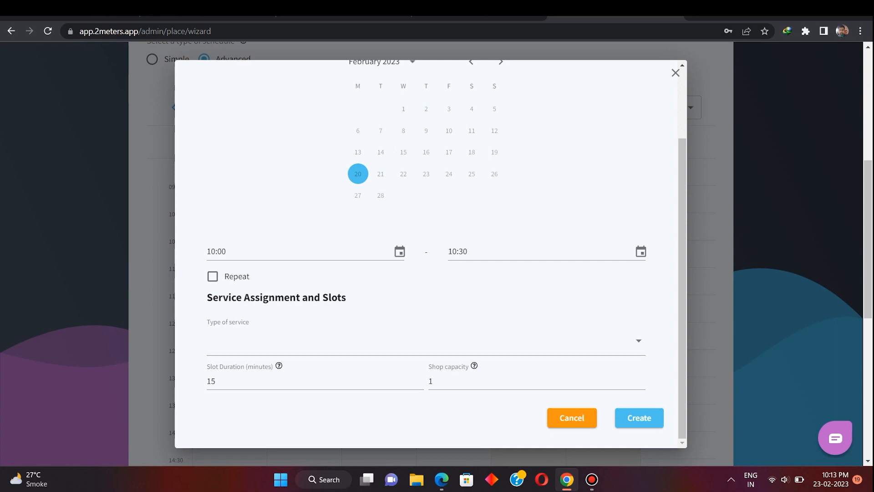
left_click(400, 251)
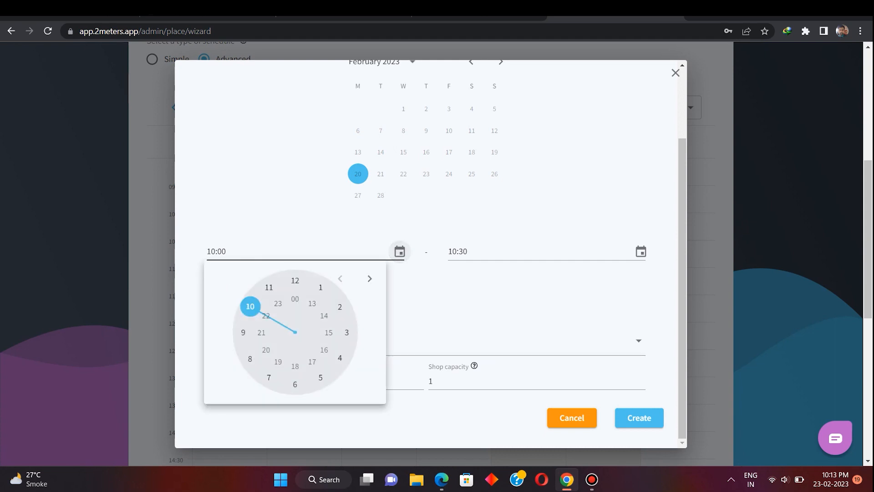
left_click(346, 333)
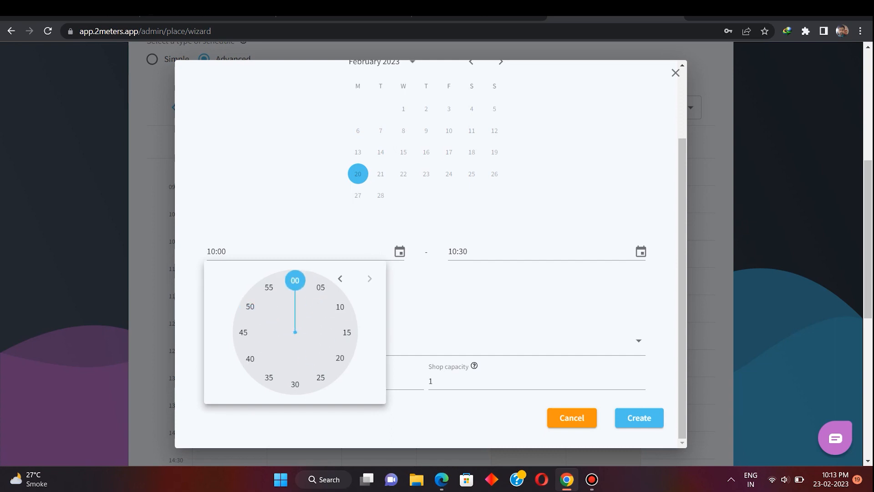
left_click(295, 281)
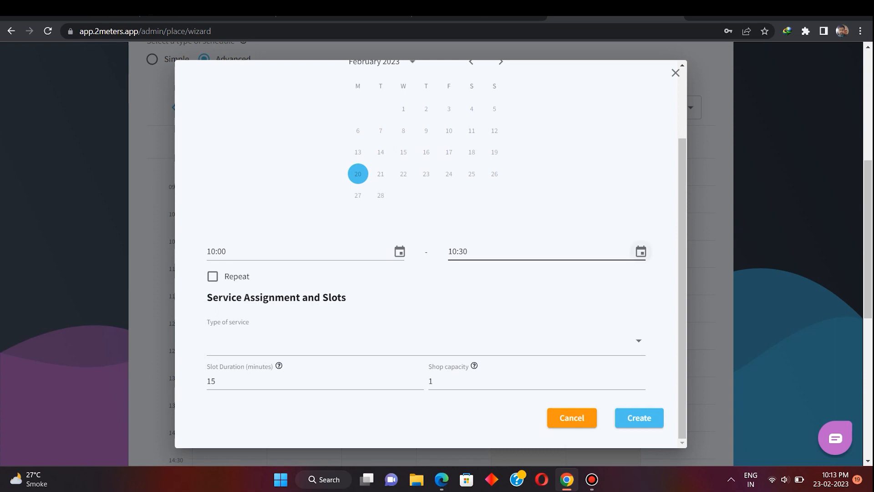
left_click(641, 252)
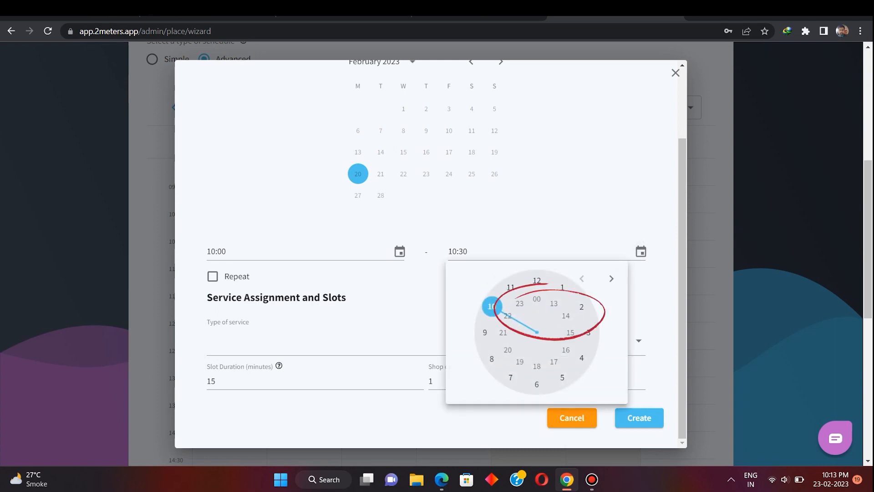
left_click(553, 303)
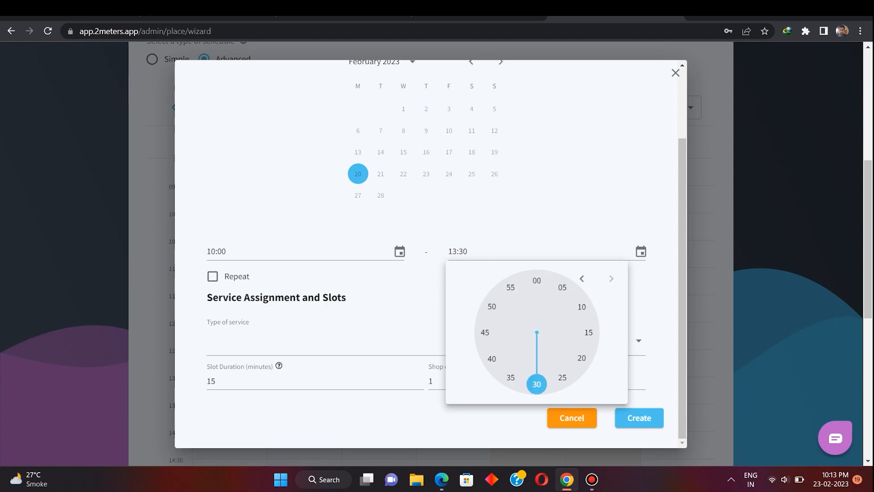
left_click(537, 281)
scroll(431, 253, "down", 2)
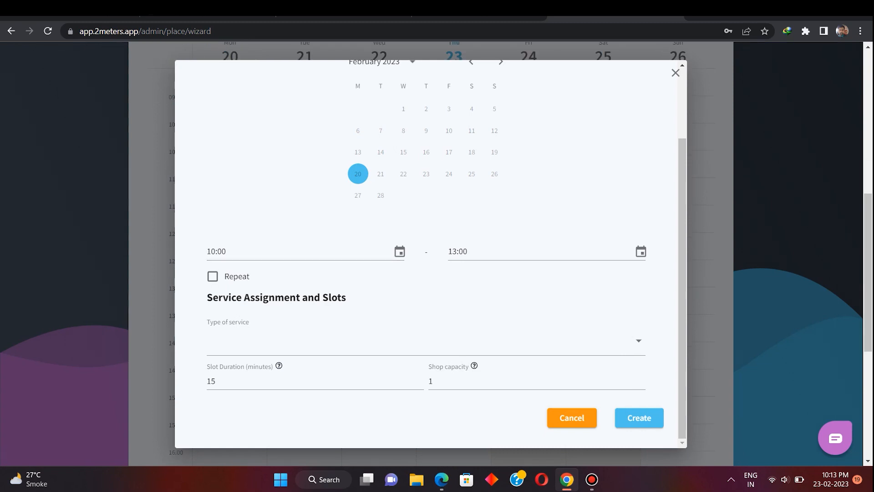
- Make the period repeat and assign it the consultation service
left_click(213, 276)
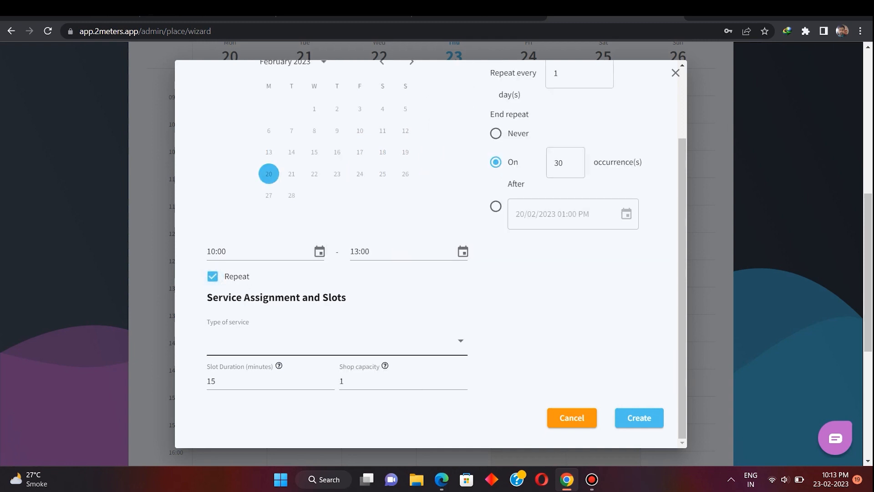
left_click(337, 341)
left_click(252, 368)
scroll(433, 255, "down", 2)
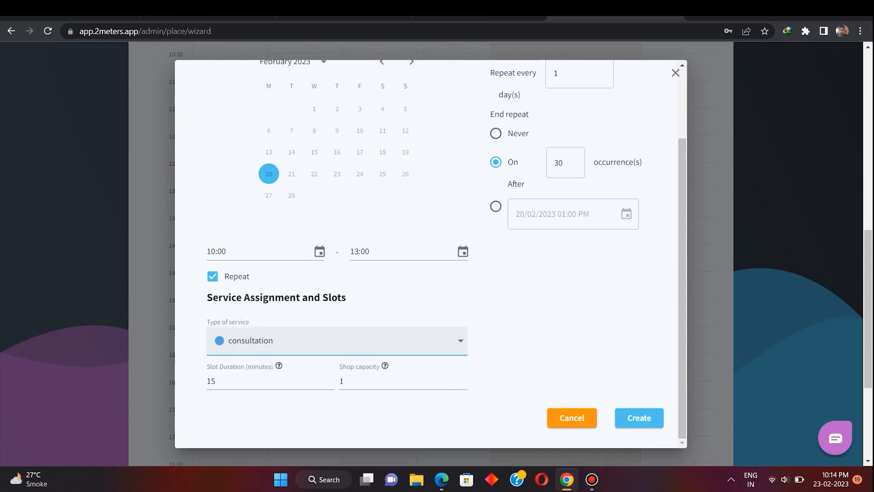
left_click(337, 340)
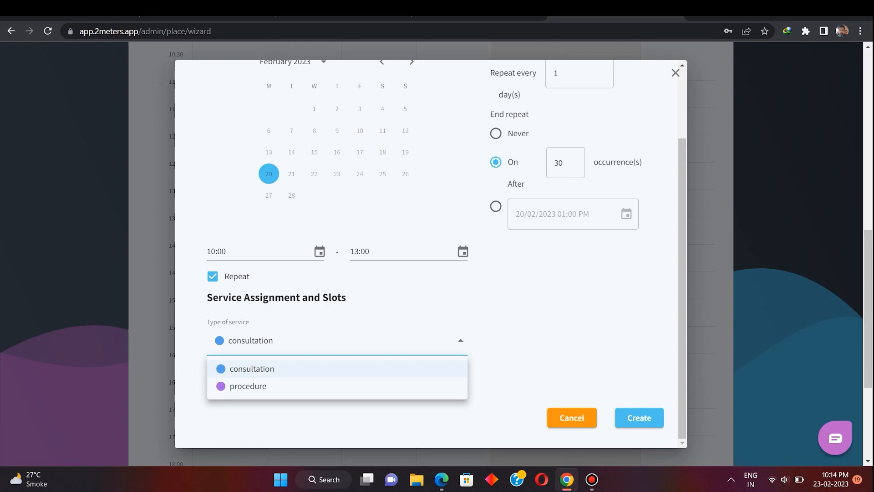
left_click(251, 369)
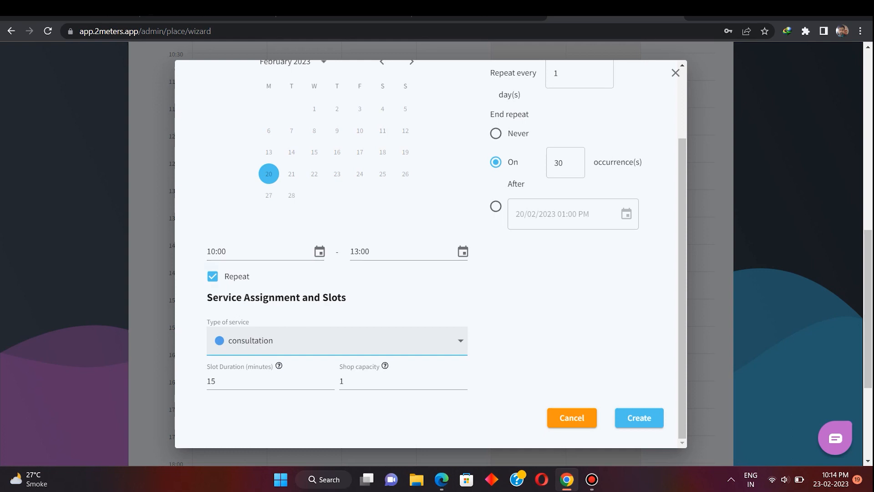
scroll(437, 255, "down", 3)
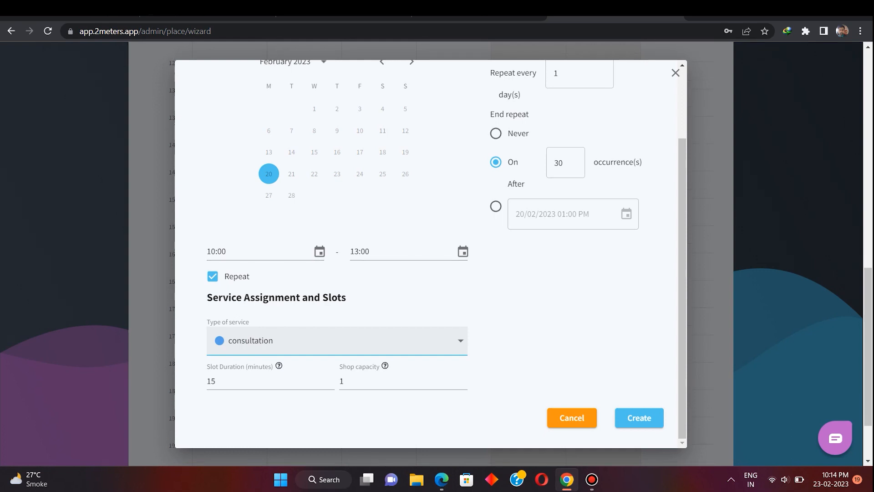
- Set 10-minute slots, make the repetition never end, and create the period
left_click(271, 382)
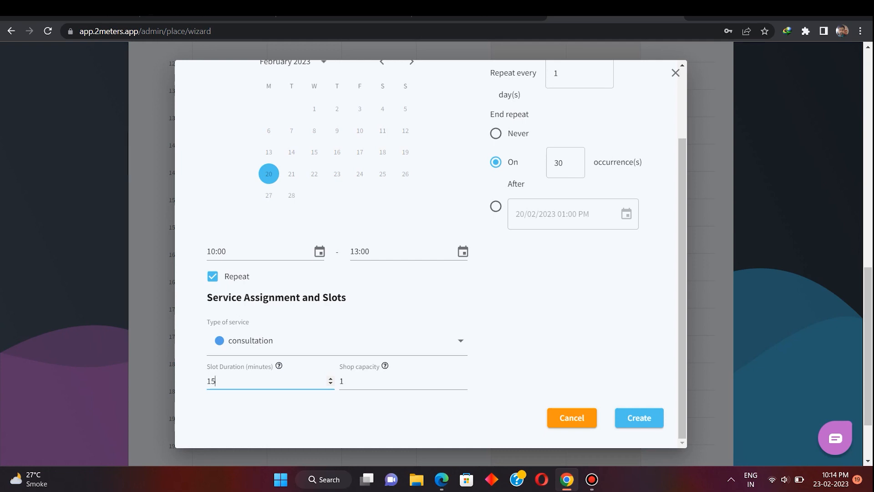
key("BackSpace")
type("0")
left_click(344, 381)
scroll(431, 253, "up", 2)
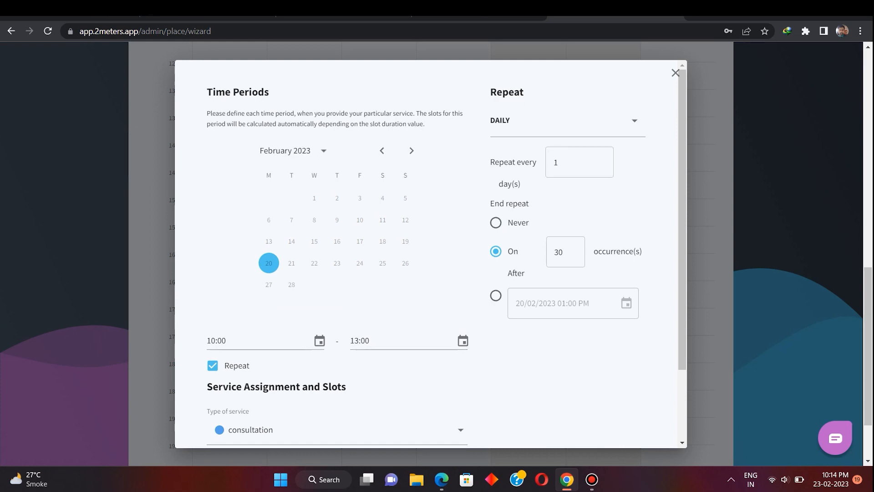
left_click(495, 223)
scroll(431, 253, "down", 3)
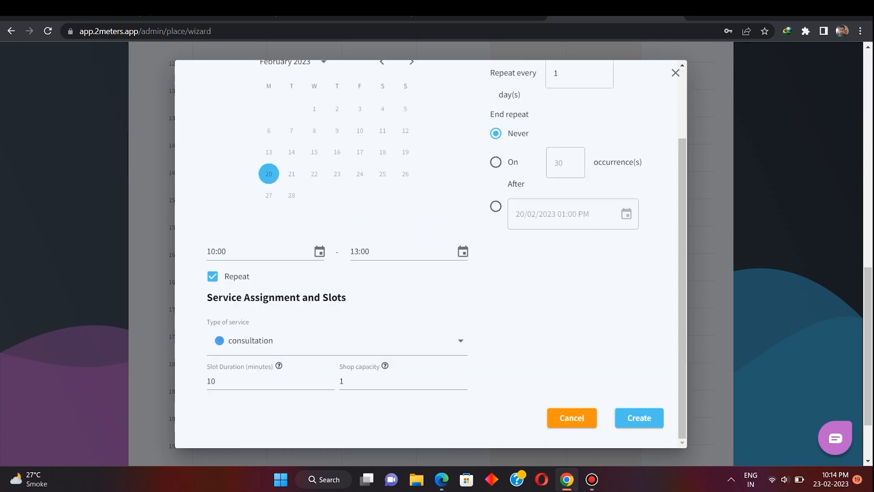
left_click(639, 417)
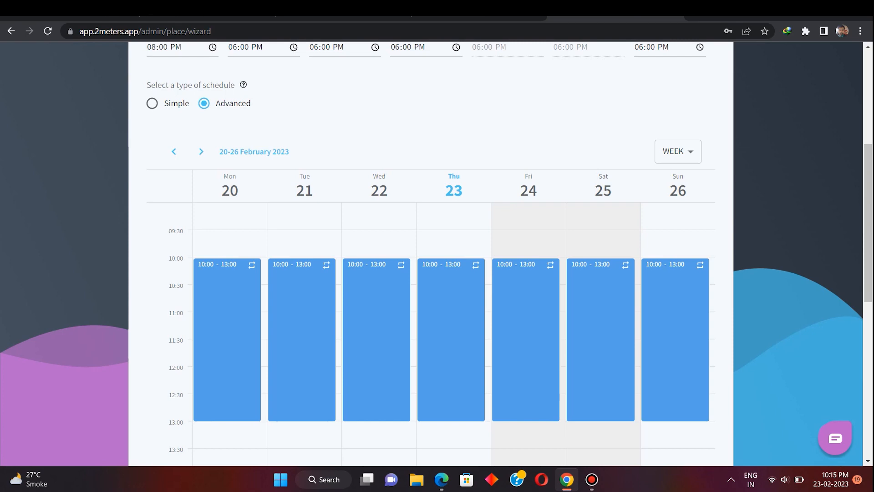
- Start a new Monday time period running from 10:00 to 13:00
scroll(228, 341, "down", 3)
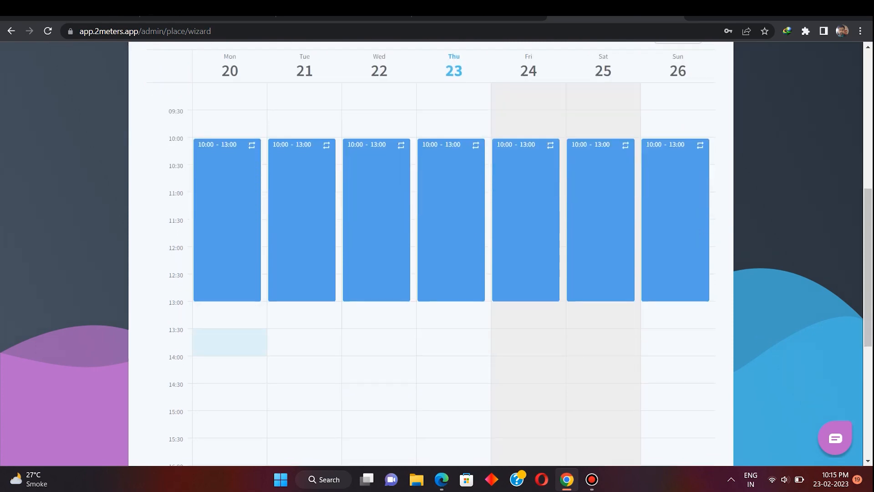
left_click(230, 342)
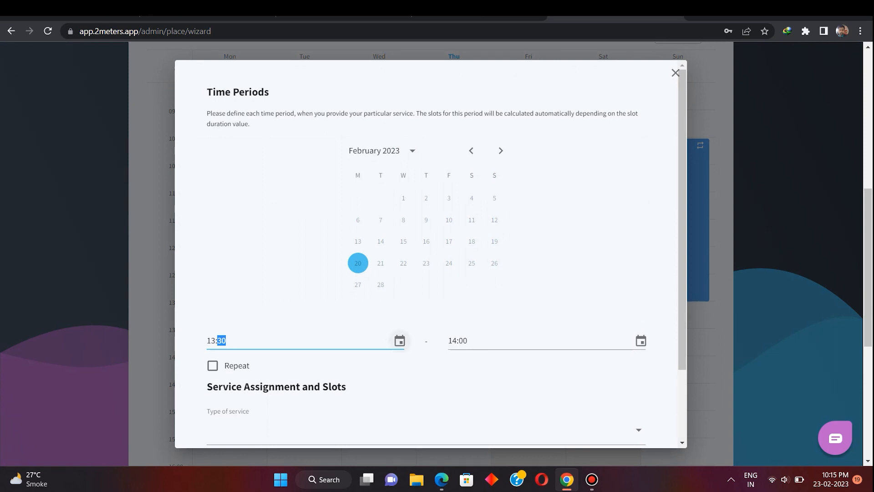
left_click(399, 341)
left_click(249, 235)
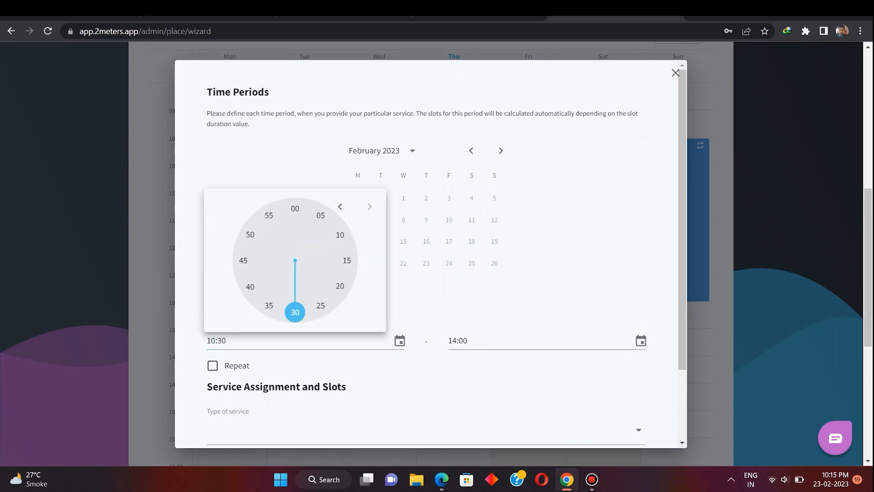
left_click(295, 208)
left_click(641, 340)
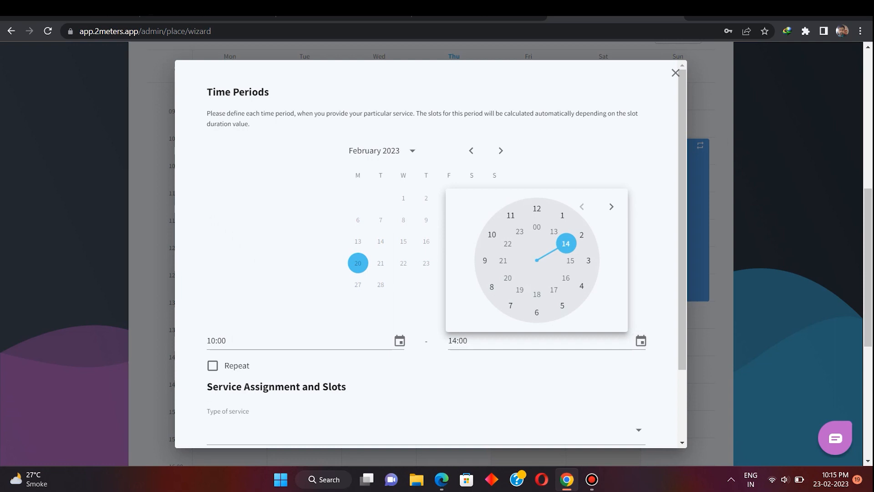
left_click(554, 232)
left_click(537, 208)
- Make the period repeat and assign it to the procedure service
scroll(318, 341, "down", 2)
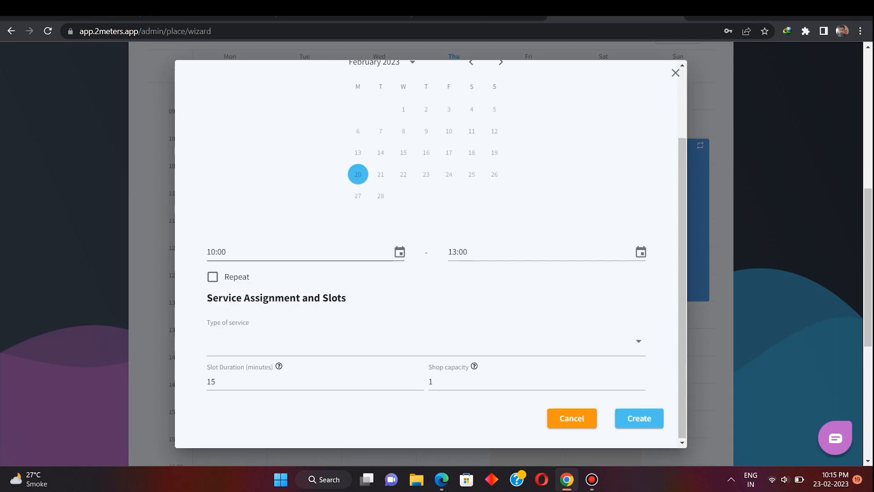
left_click(212, 277)
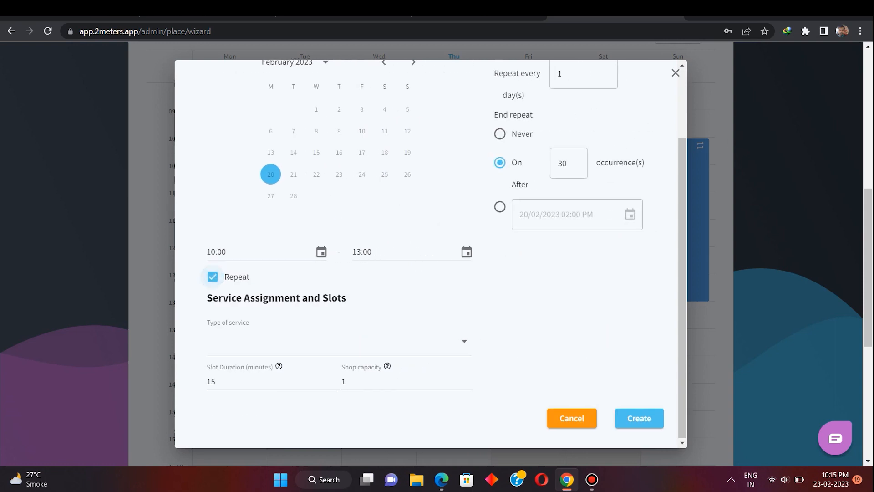
left_click(319, 343)
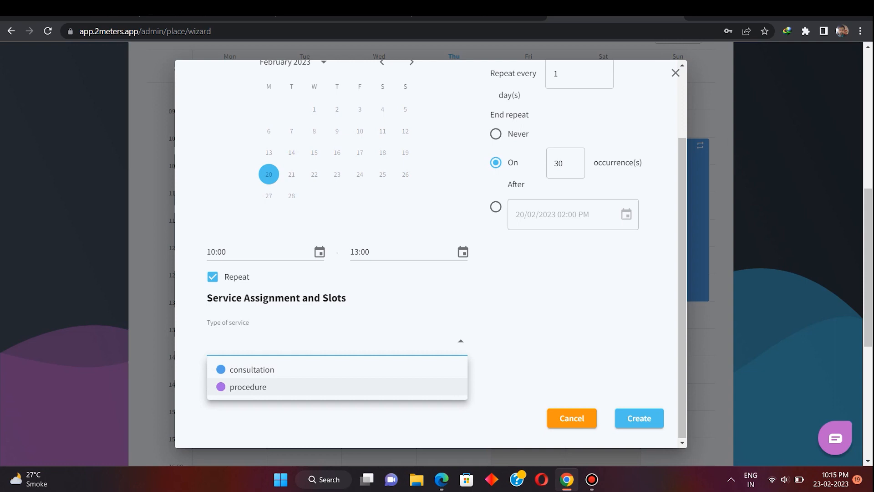
left_click(262, 387)
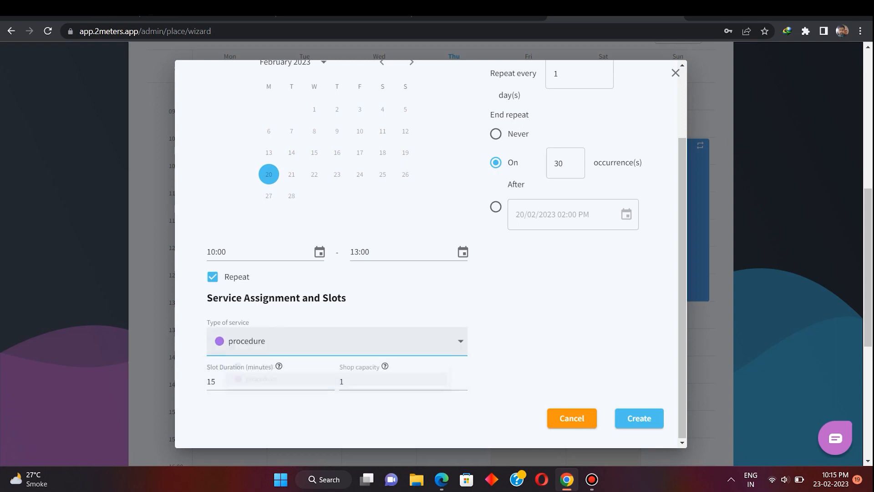
- Keep the slot duration at 15 minutes with capacity 1
left_click(262, 382)
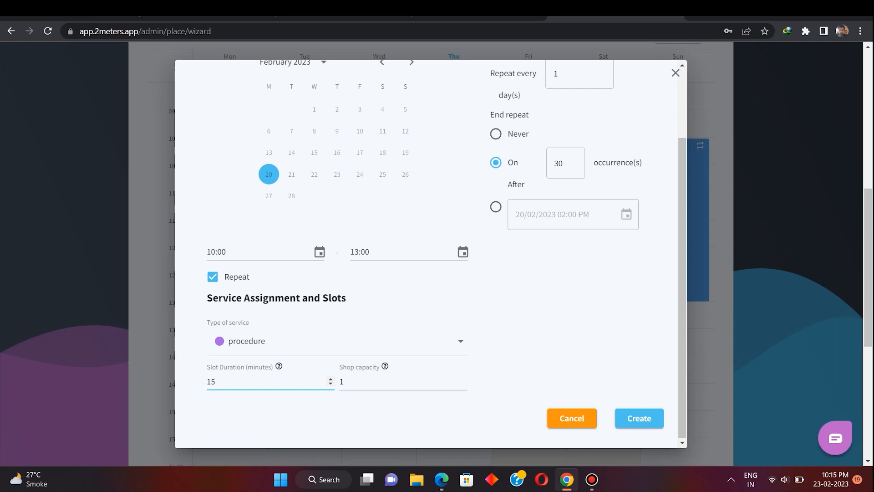
left_click(395, 382)
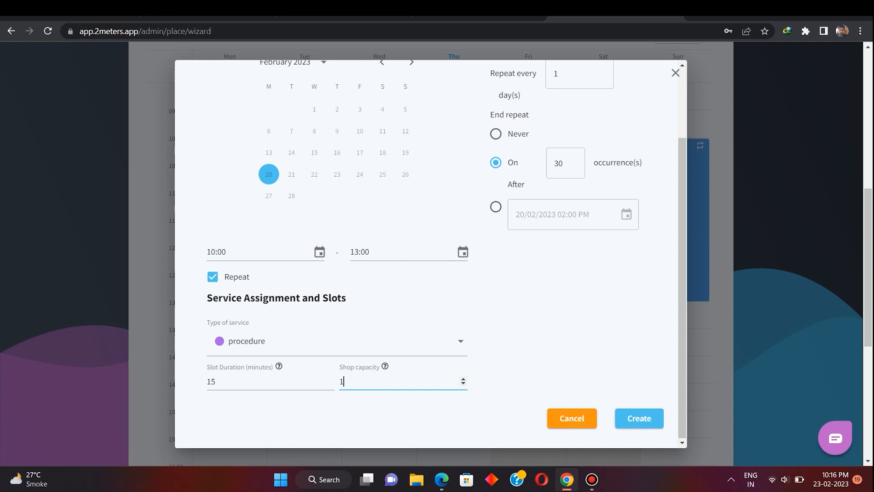
left_click(220, 382)
key("BackSpace")
type("0")
key("BackSpace")
type("5")
scroll(430, 252, "up", 2)
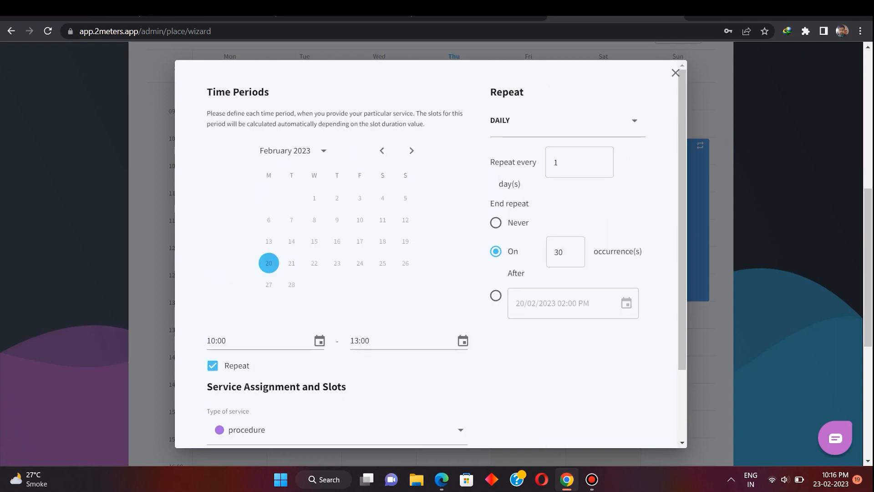
- Set End repeat to Never, create the procedure period, and advance to plan selection
left_click(496, 223)
scroll(496, 222, "down", 2)
left_click(639, 417)
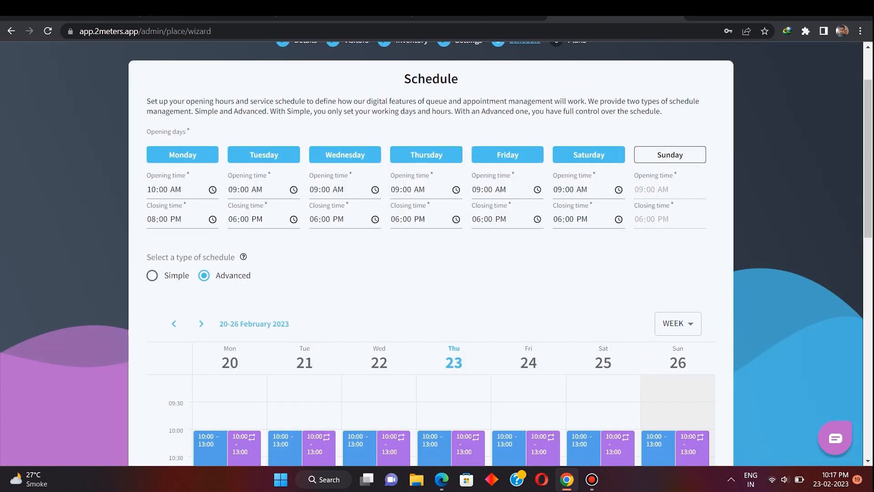
scroll(430, 253, "down", 12)
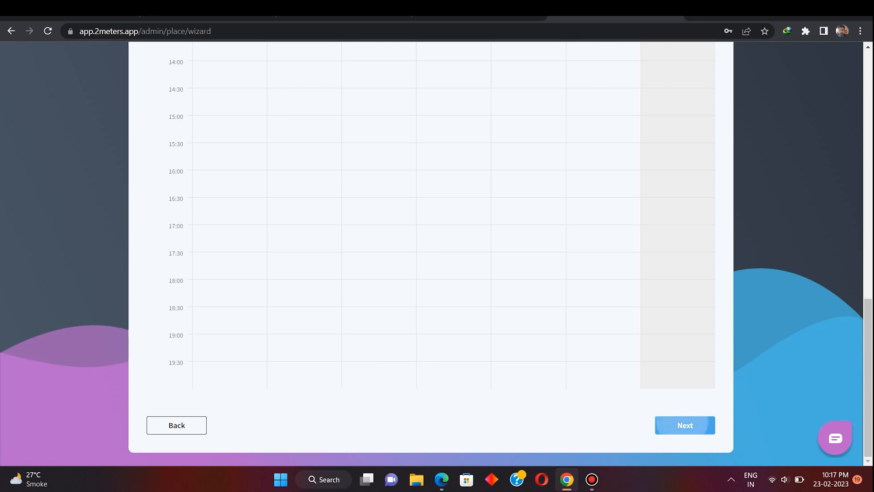
left_click(685, 425)
- Keep the Private (Free) plan and create the John Skin Clinic place
scroll(430, 253, "down", 2)
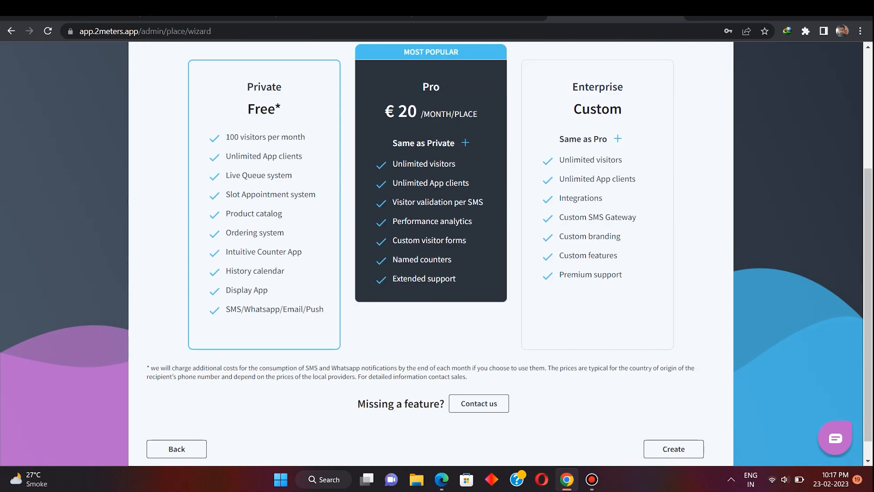
scroll(430, 253, "up", 2)
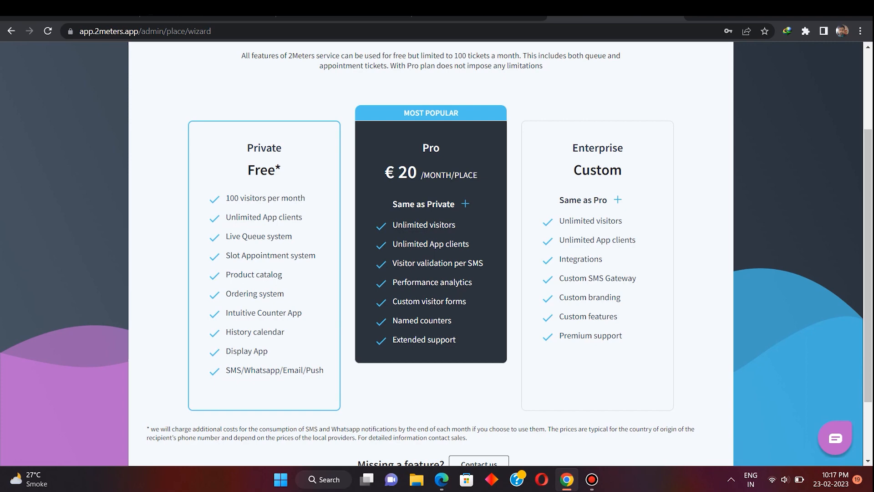
scroll(431, 251, "down", 2)
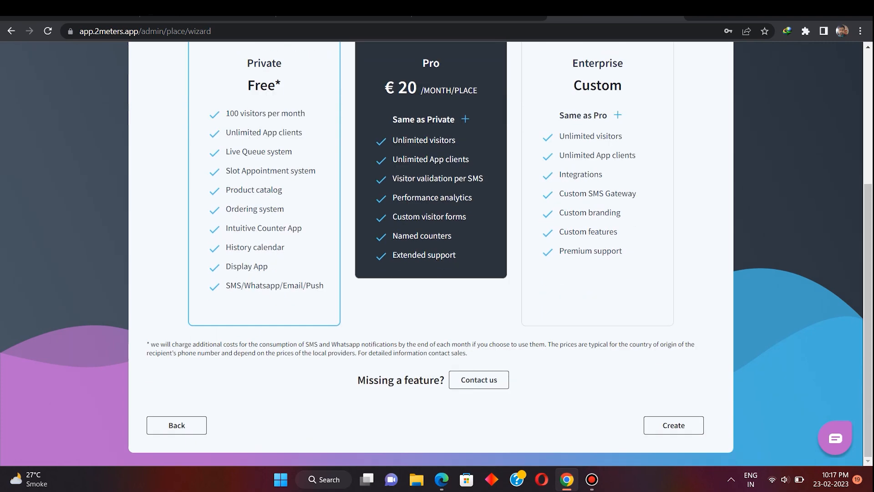
scroll(430, 250, "up", 2)
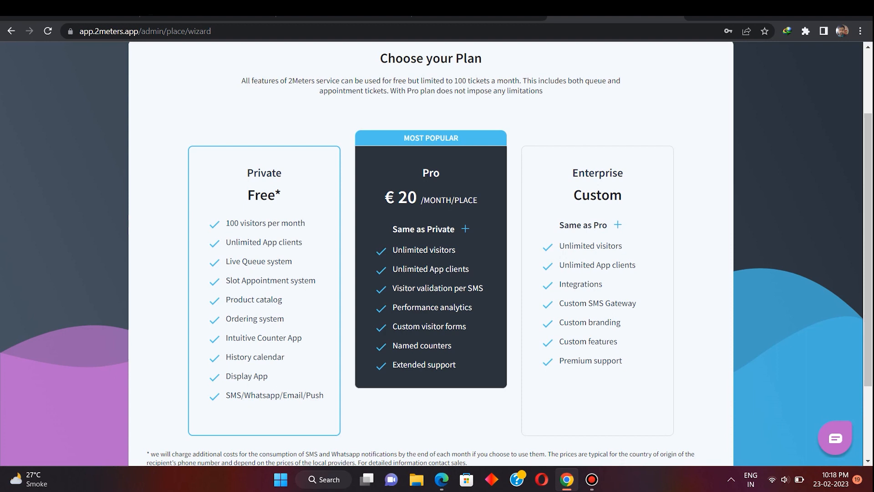
scroll(437, 255, "down", 3)
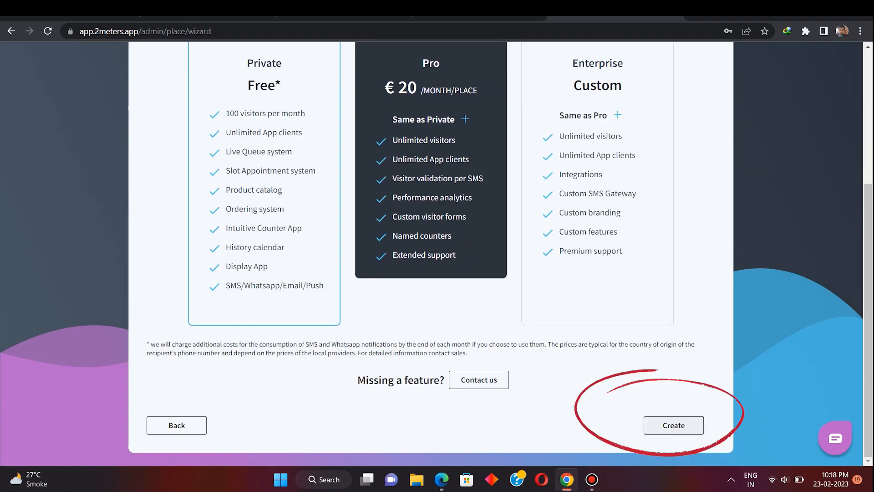
left_click(668, 423)
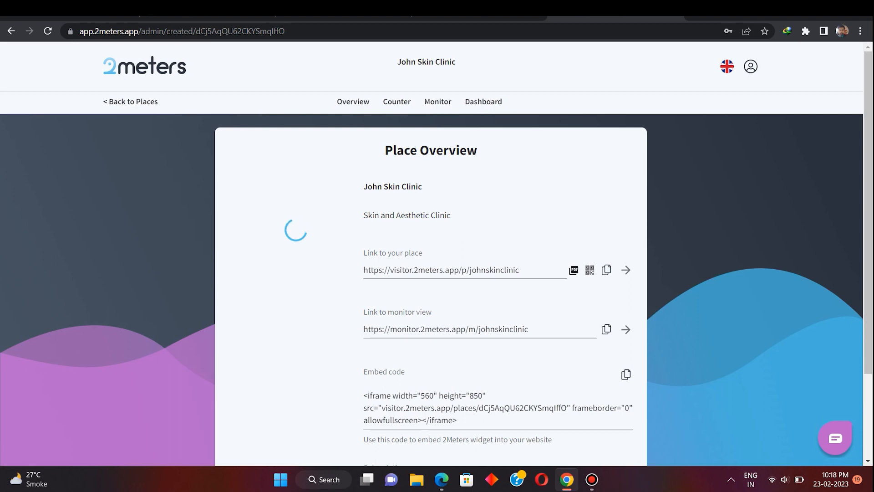
- Review the John Skin Clinic Place Overview, then switch to its Counter view
scroll(437, 254, "down", 3)
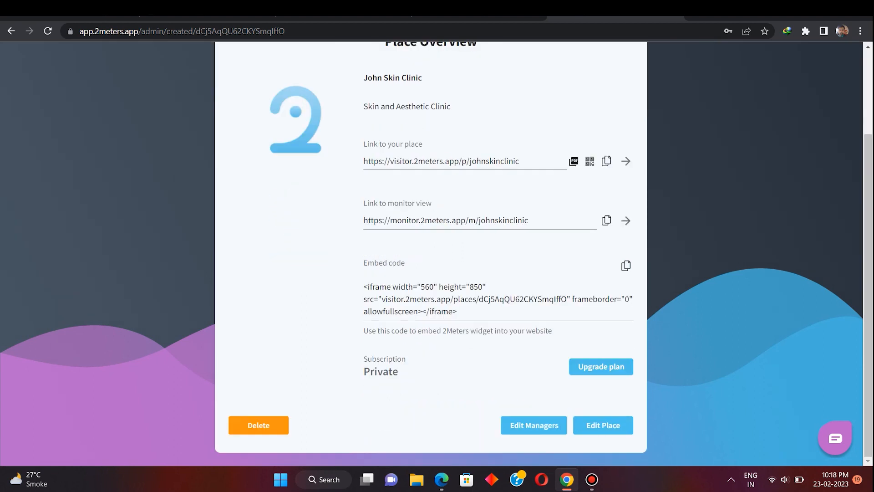
scroll(437, 255, "up", 3)
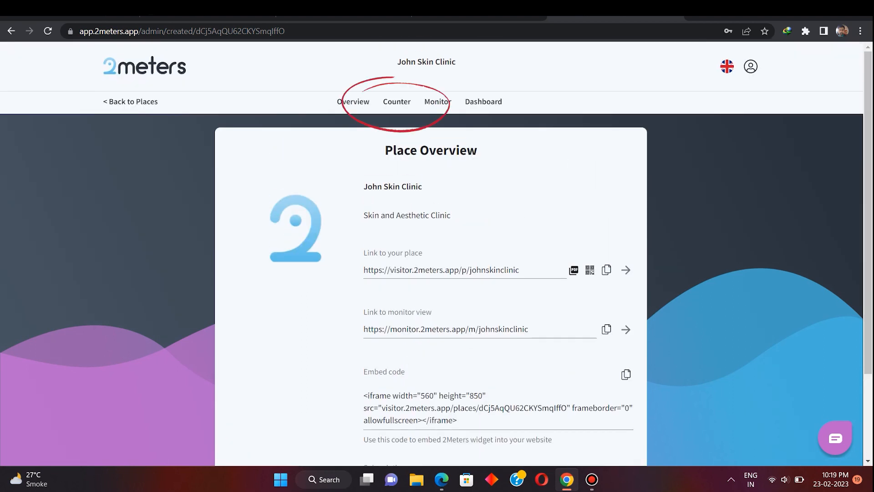
left_click(397, 101)
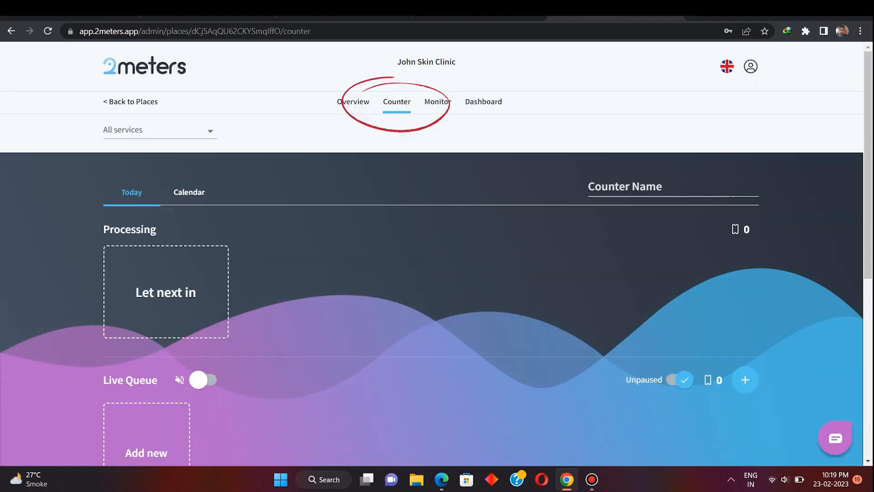
scroll(431, 254, "down", 5)
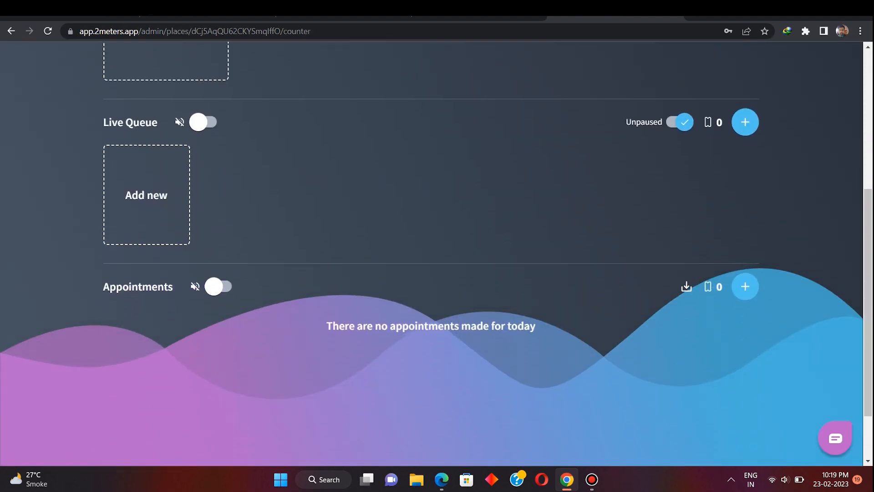
scroll(432, 255, "up", 4)
scroll(431, 255, "down", 2)
scroll(431, 255, "up", 1)
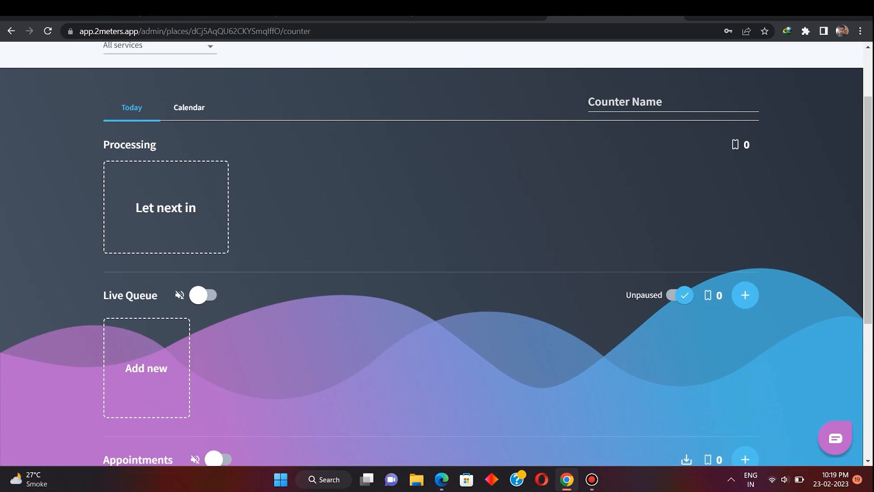
scroll(431, 255, "down", 3)
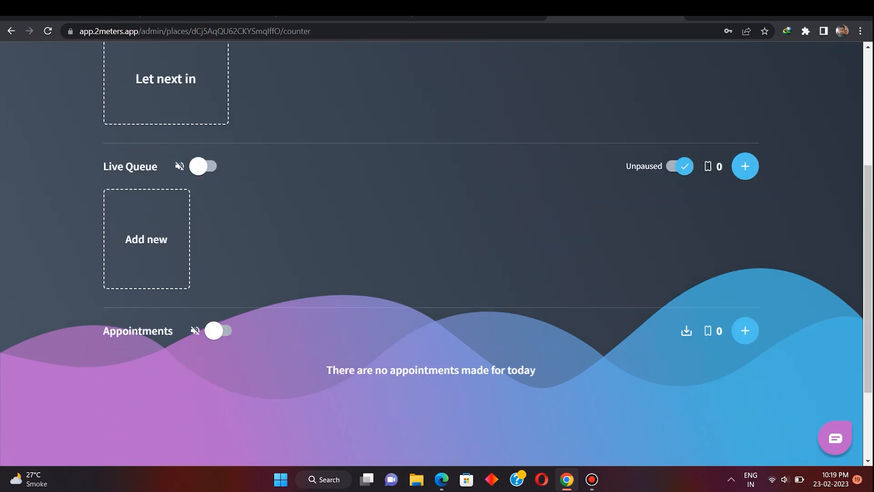
scroll(432, 255, "down", 3)
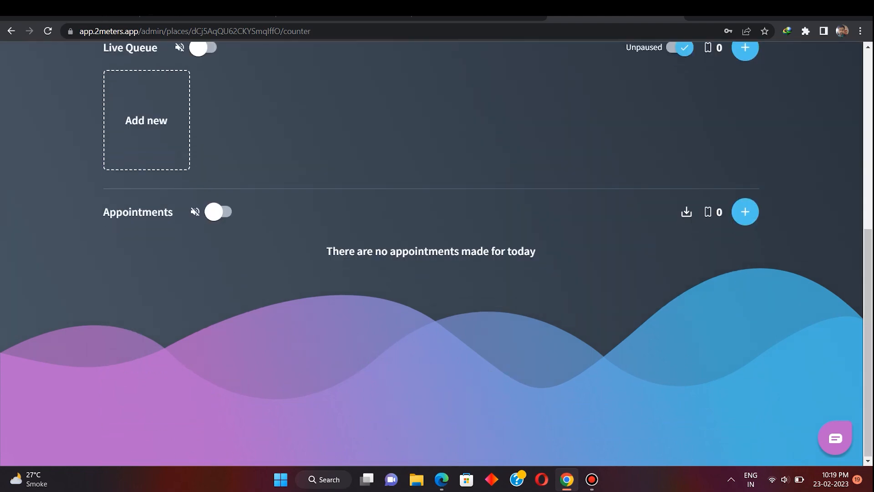
scroll(431, 255, "up", 8)
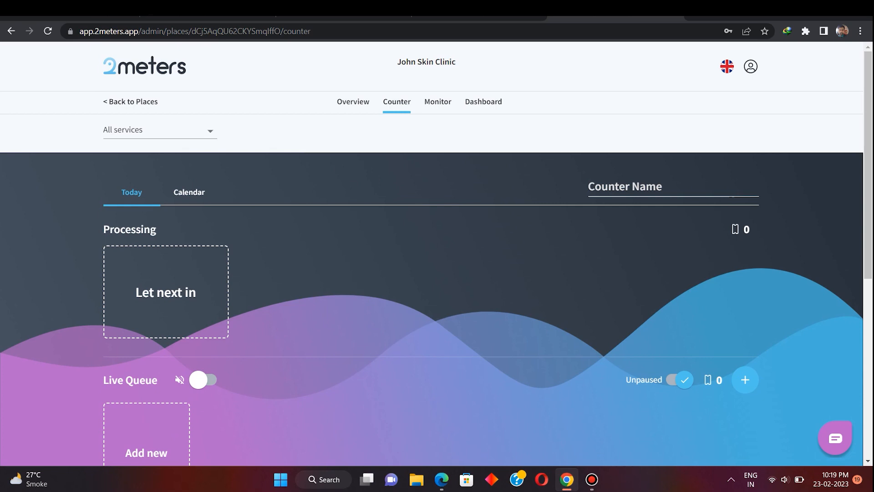